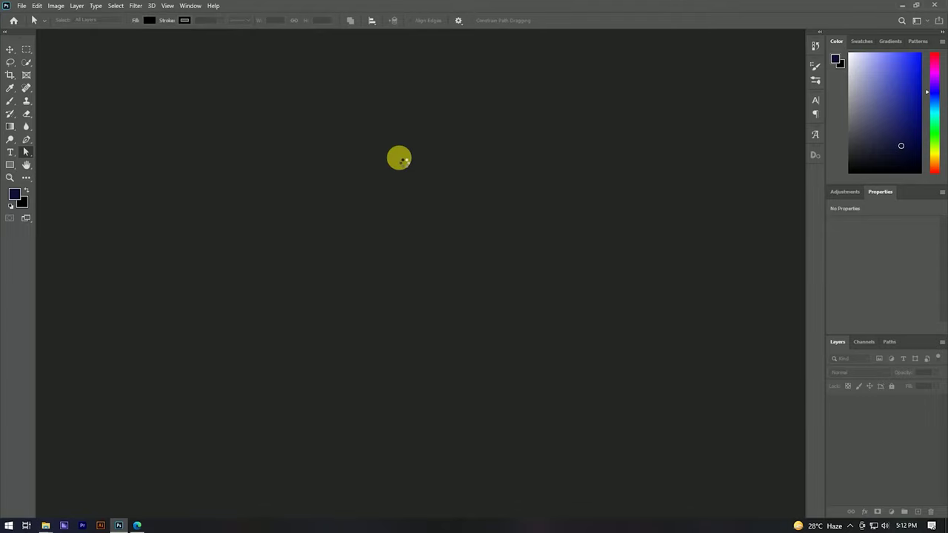
Open Raw File.jpg, zoom in to inspect the face, and unlock the Background layer.
{"action": "key", "text": "ctrl+0"}
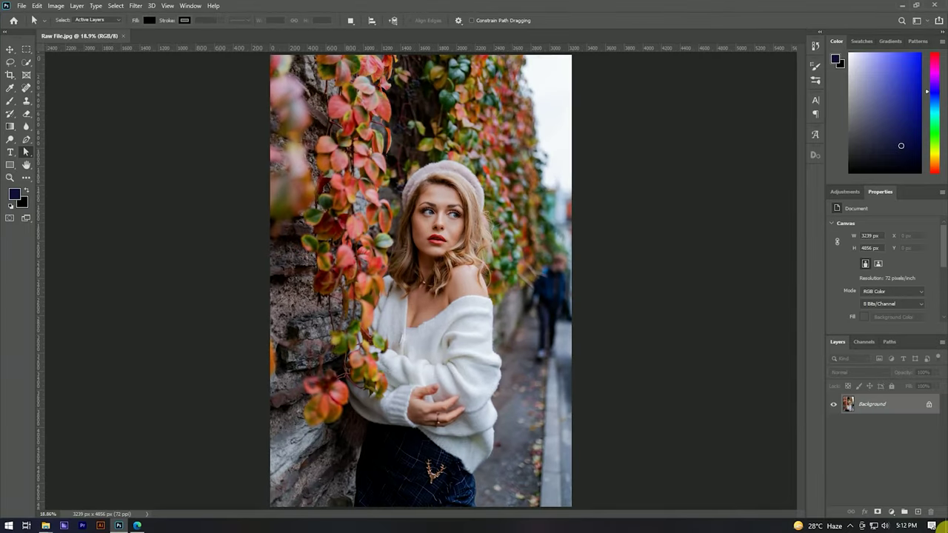
{"action": "scroll", "coordinate": [448, 202], "scroll_direction": "up", "scroll_amount": 2}
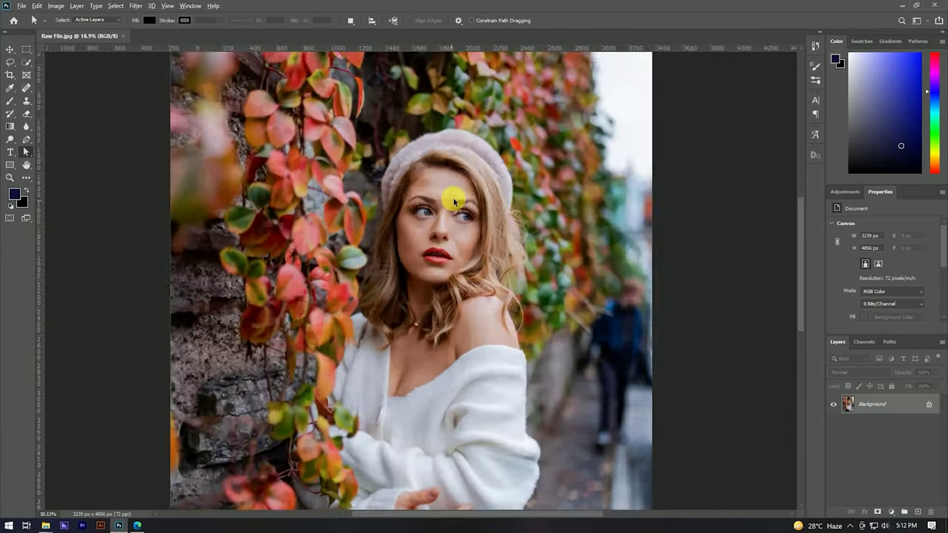
{"action": "scroll", "coordinate": [444, 211], "scroll_direction": "up", "scroll_amount": 2}
{"action": "scroll", "coordinate": [457, 208], "scroll_direction": "up", "scroll_amount": 2}
{"action": "scroll", "coordinate": [457, 209], "scroll_direction": "down", "scroll_amount": 3}
{"action": "scroll", "coordinate": [345, 170], "scroll_direction": "down", "scroll_amount": 2}
{"action": "scroll", "coordinate": [360, 190], "scroll_direction": "up", "scroll_amount": 1}
{"action": "scroll", "coordinate": [364, 212], "scroll_direction": "down", "scroll_amount": 1}
{"action": "scroll", "coordinate": [352, 181], "scroll_direction": "down", "scroll_amount": 1}
{"action": "scroll", "coordinate": [358, 178], "scroll_direction": "down", "scroll_amount": 1}
{"action": "scroll", "coordinate": [501, 190], "scroll_direction": "down", "scroll_amount": 2}
{"action": "scroll", "coordinate": [488, 183], "scroll_direction": "up", "scroll_amount": 3}
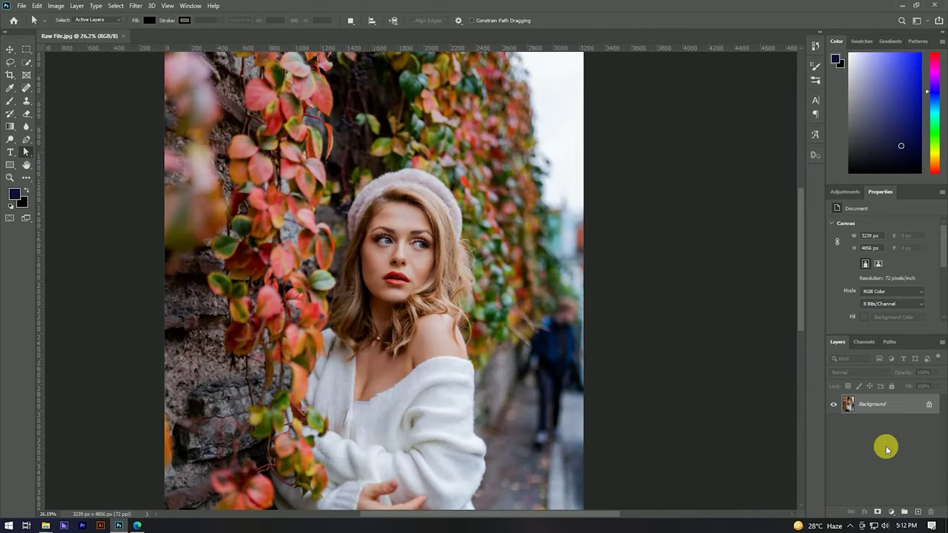
{"action": "left_click", "coordinate": [929, 403]}
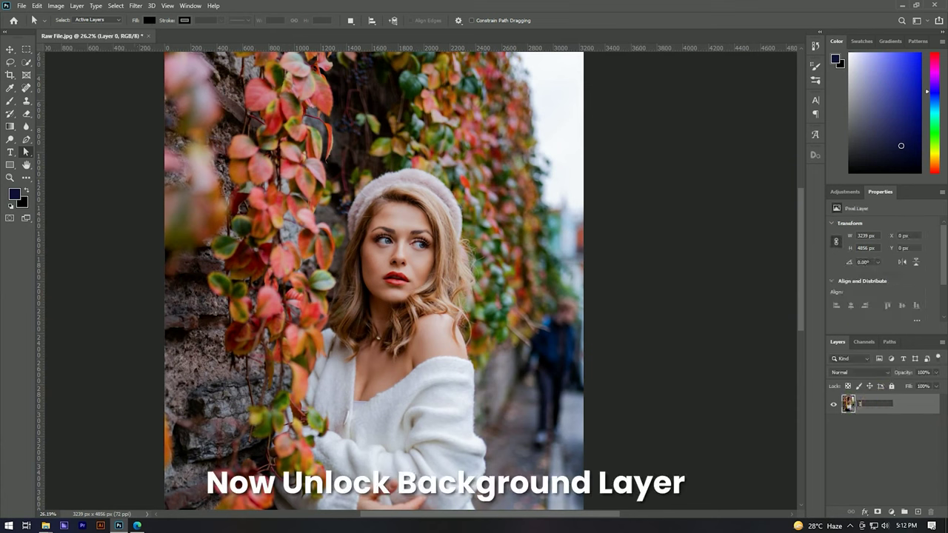
Rename the unlocked Layer 0 to 'Image' and zoom back out over the photo.
{"action": "type", "text": "ge"}
{"action": "key", "text": "Return"}
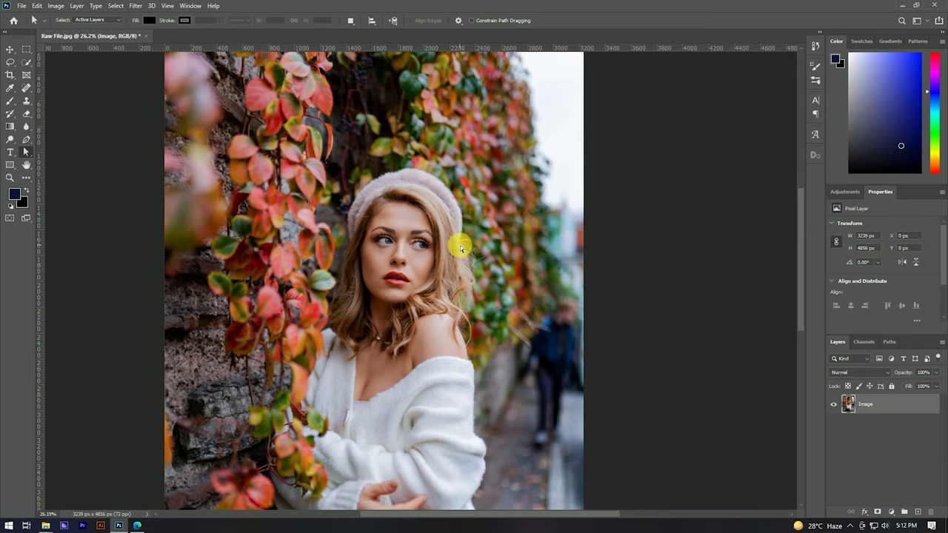
{"action": "scroll", "coordinate": [391, 236], "scroll_direction": "up", "scroll_amount": 5}
{"action": "scroll", "coordinate": [392, 236], "scroll_direction": "up", "scroll_amount": 3}
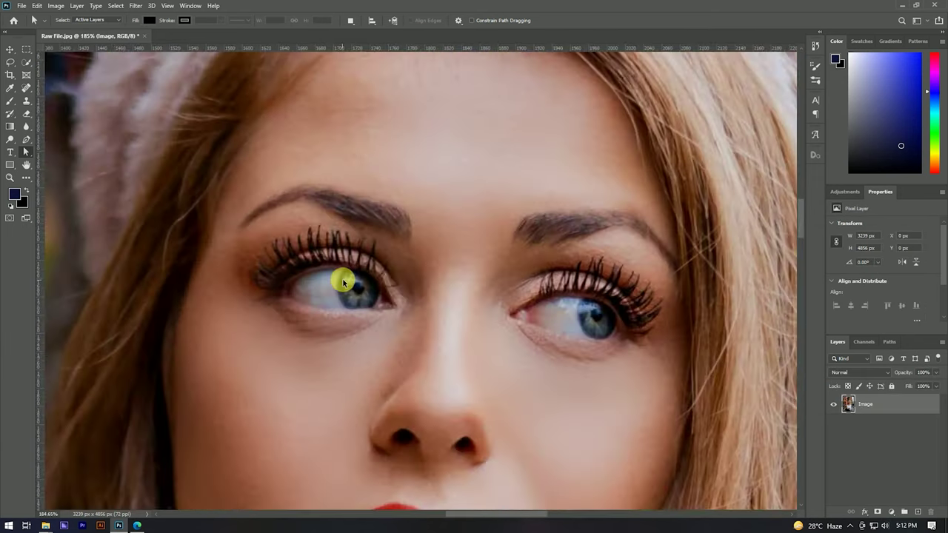
{"action": "scroll", "coordinate": [362, 218], "scroll_direction": "down", "scroll_amount": 4}
{"action": "scroll", "coordinate": [364, 184], "scroll_direction": "down", "scroll_amount": 3}
{"action": "scroll", "coordinate": [371, 215], "scroll_direction": "down", "scroll_amount": 1}
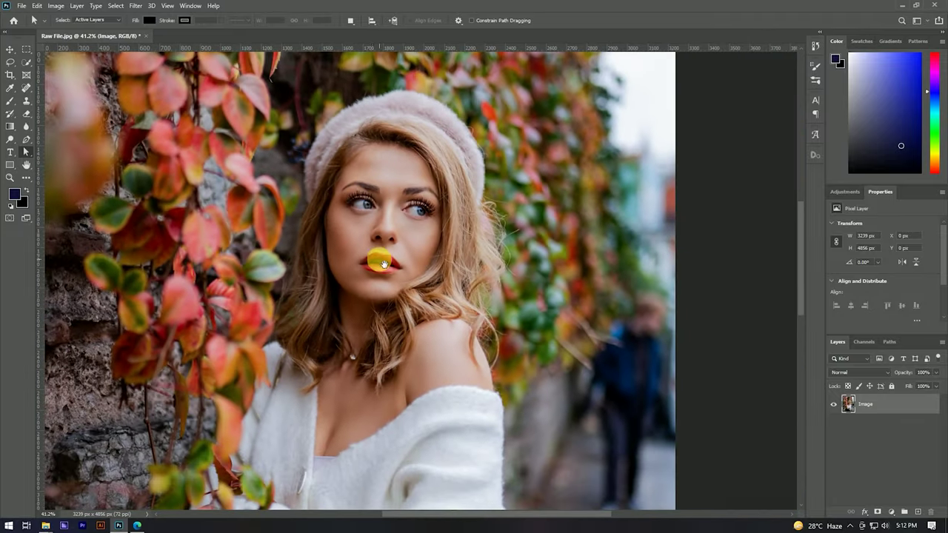
{"action": "scroll", "coordinate": [374, 244], "scroll_direction": "down", "scroll_amount": 2}
{"action": "scroll", "coordinate": [380, 216], "scroll_direction": "down", "scroll_amount": 1}
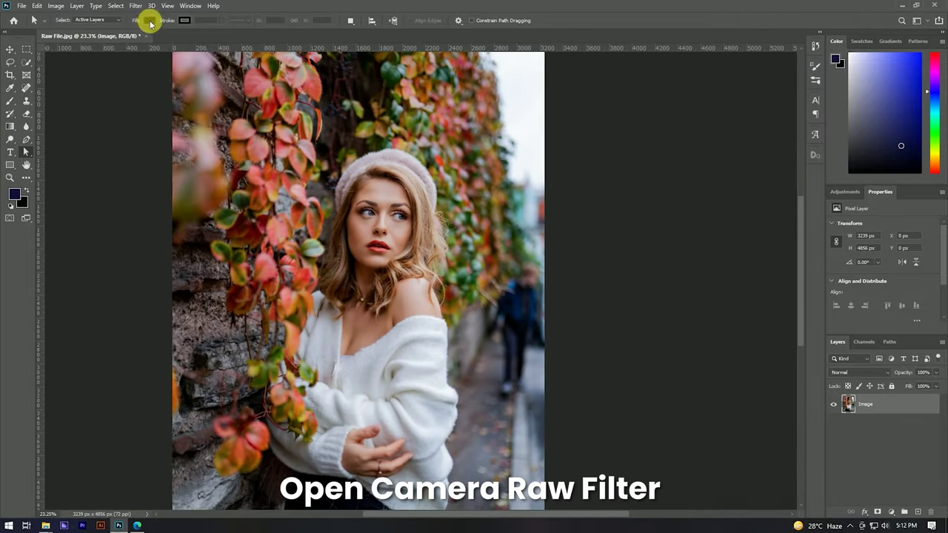
{"action": "left_click", "coordinate": [135, 6]}
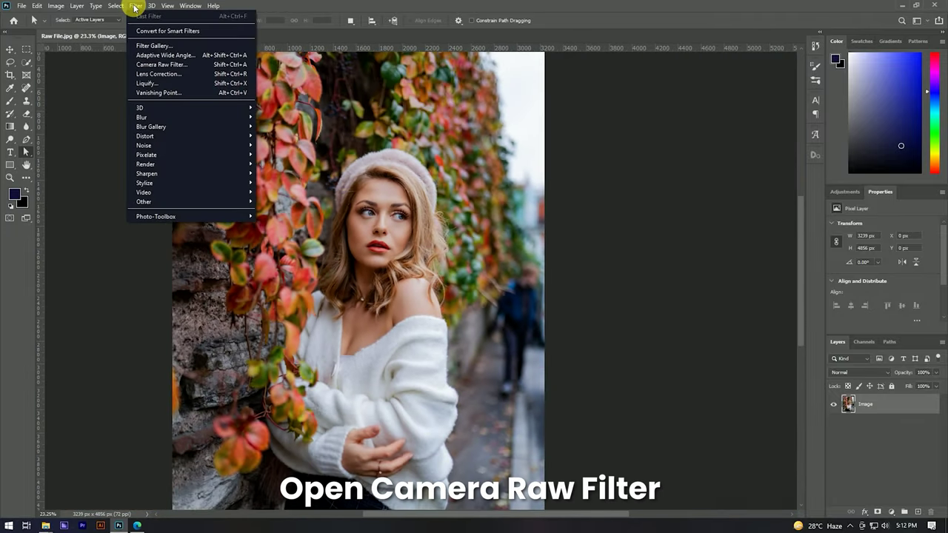
Apply a Camera Raw Filter with Contrast +20, Texture +23 and Clarity +13 to the Image layer.
{"action": "left_click", "coordinate": [165, 65]}
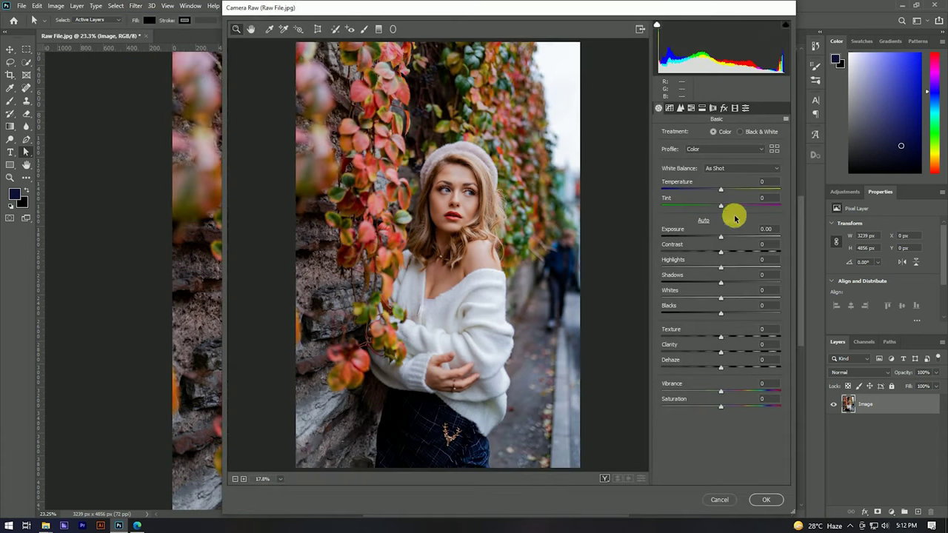
{"action": "left_click_drag", "start_coordinate": [723, 254], "coordinate": [735, 255]}
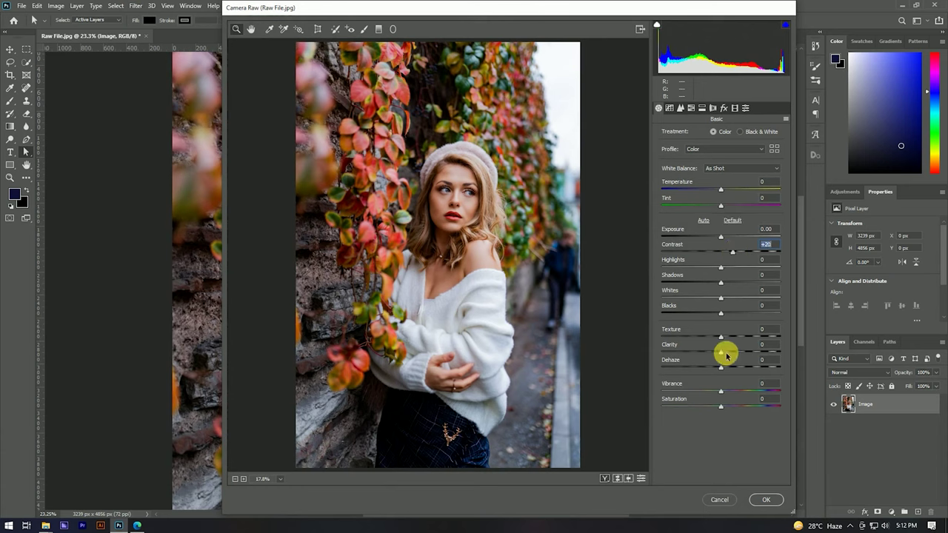
{"action": "left_click_drag", "start_coordinate": [720, 338], "coordinate": [722, 338]}
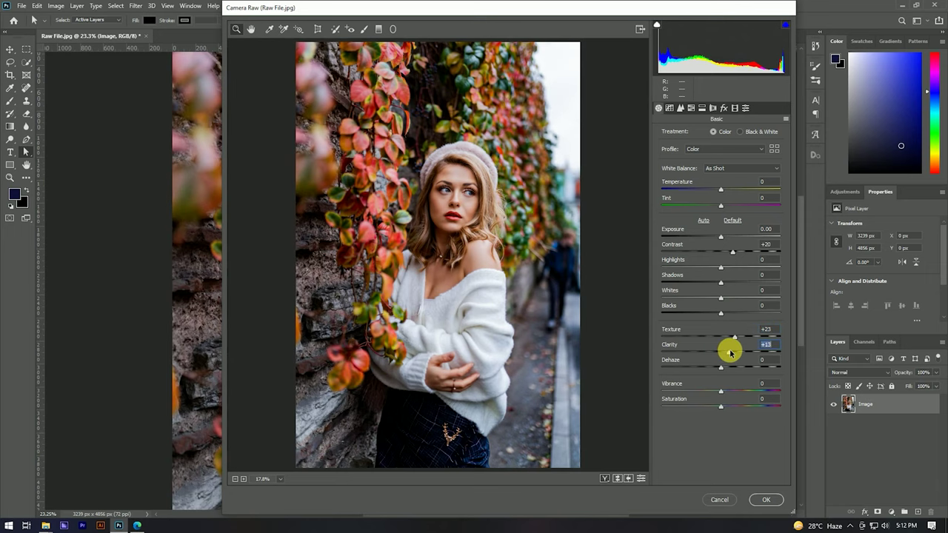
{"action": "left_click", "coordinate": [757, 495]}
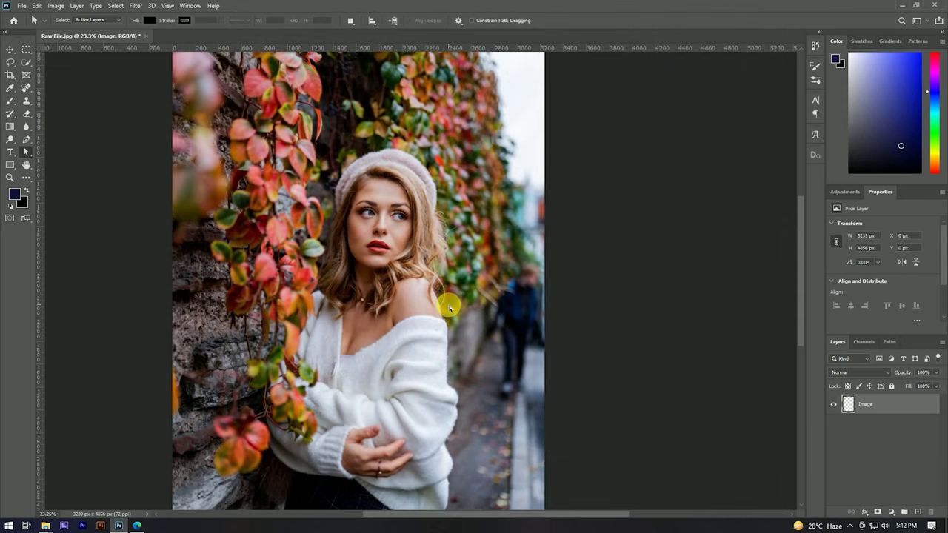
{"action": "scroll", "coordinate": [391, 212], "scroll_direction": "up", "scroll_amount": 3}
{"action": "scroll", "coordinate": [382, 207], "scroll_direction": "up", "scroll_amount": 5}
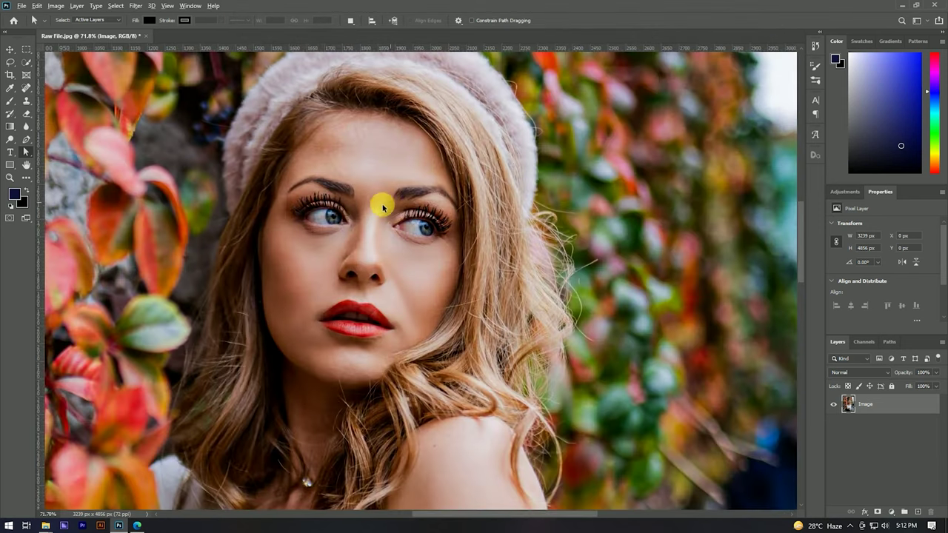
{"action": "scroll", "coordinate": [382, 207], "scroll_direction": "up", "scroll_amount": 5}
{"action": "scroll", "coordinate": [283, 342], "scroll_direction": "down", "scroll_amount": 3}
{"action": "scroll", "coordinate": [317, 214], "scroll_direction": "down", "scroll_amount": 2}
{"action": "scroll", "coordinate": [321, 259], "scroll_direction": "down", "scroll_amount": 1}
{"action": "scroll", "coordinate": [347, 194], "scroll_direction": "down", "scroll_amount": 1}
{"action": "scroll", "coordinate": [346, 194], "scroll_direction": "down", "scroll_amount": 2}
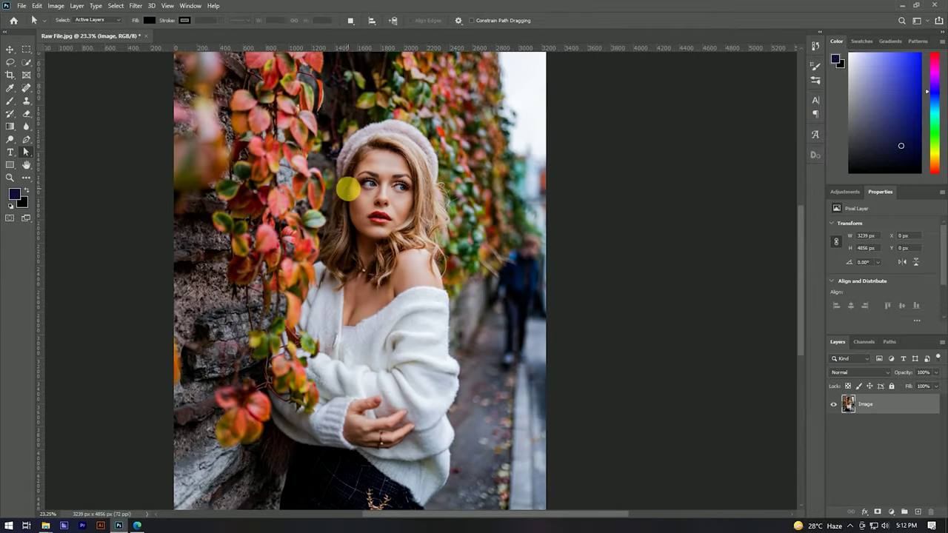
{"action": "scroll", "coordinate": [349, 186], "scroll_direction": "down", "scroll_amount": 1}
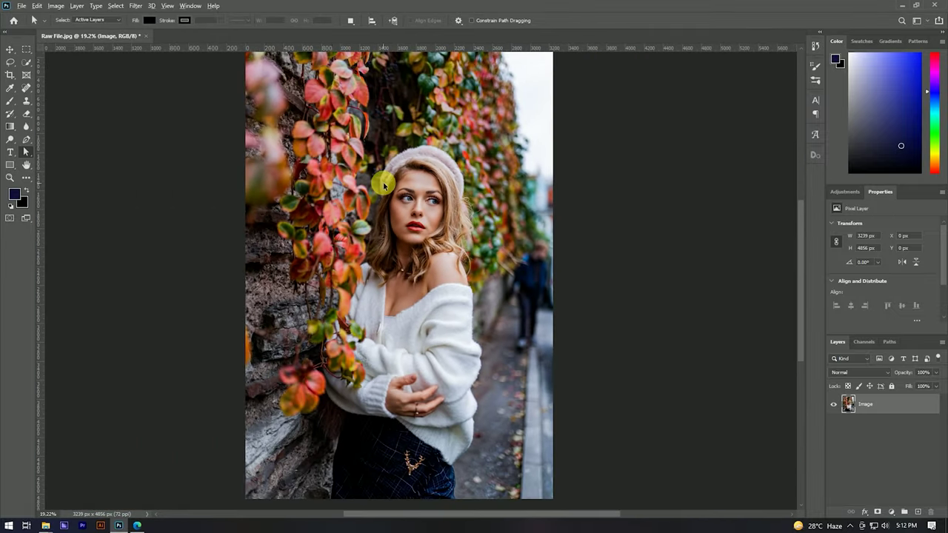
{"action": "scroll", "coordinate": [337, 325], "scroll_direction": "up", "scroll_amount": 3}
{"action": "scroll", "coordinate": [355, 252], "scroll_direction": "down", "scroll_amount": 2}
{"action": "scroll", "coordinate": [342, 267], "scroll_direction": "down", "scroll_amount": 1}
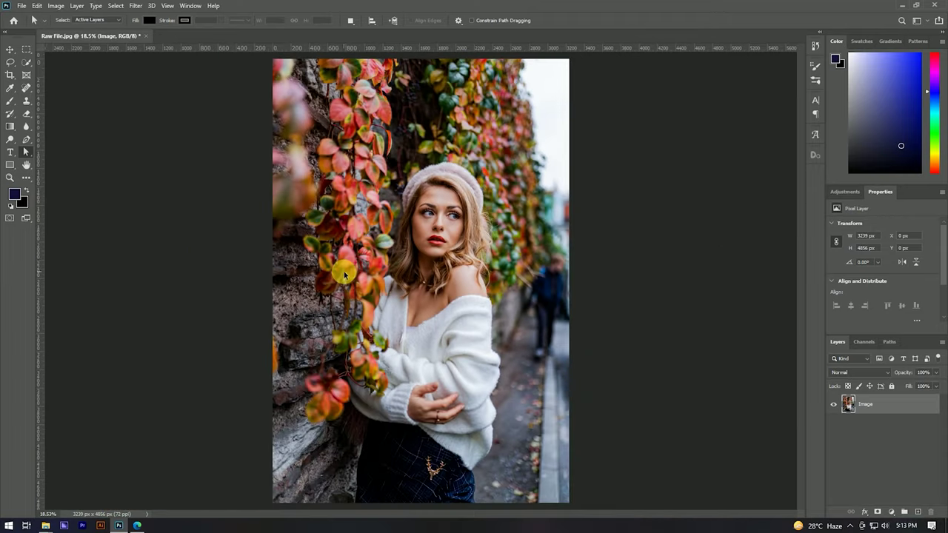
{"action": "left_click", "coordinate": [893, 513]}
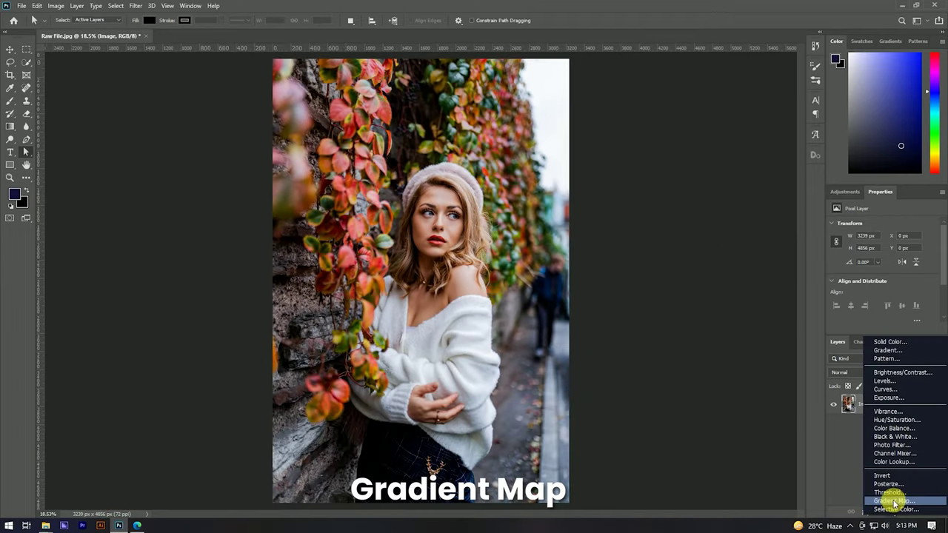
Add a Gradient Map adjustment layer and set its blend mode to Soft Light.
{"action": "left_click", "coordinate": [894, 501]}
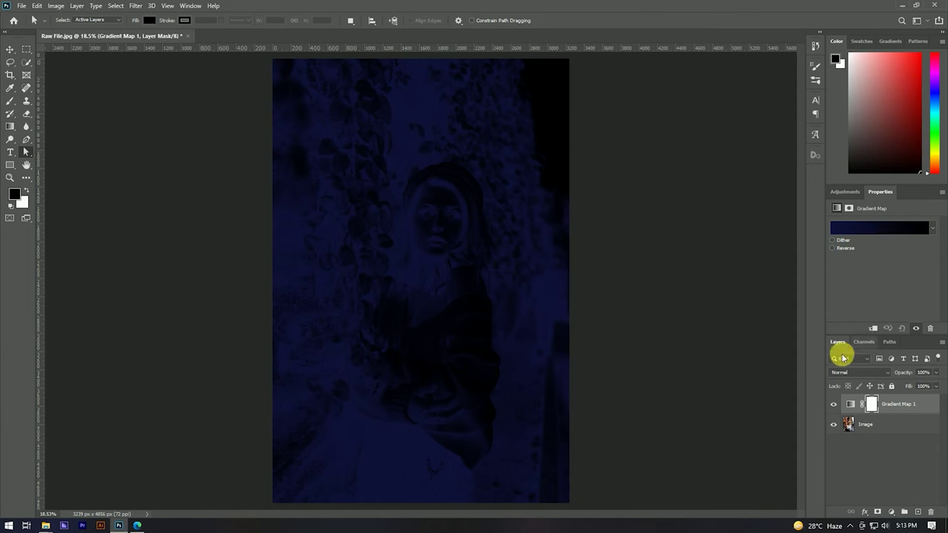
{"action": "left_click", "coordinate": [868, 374]}
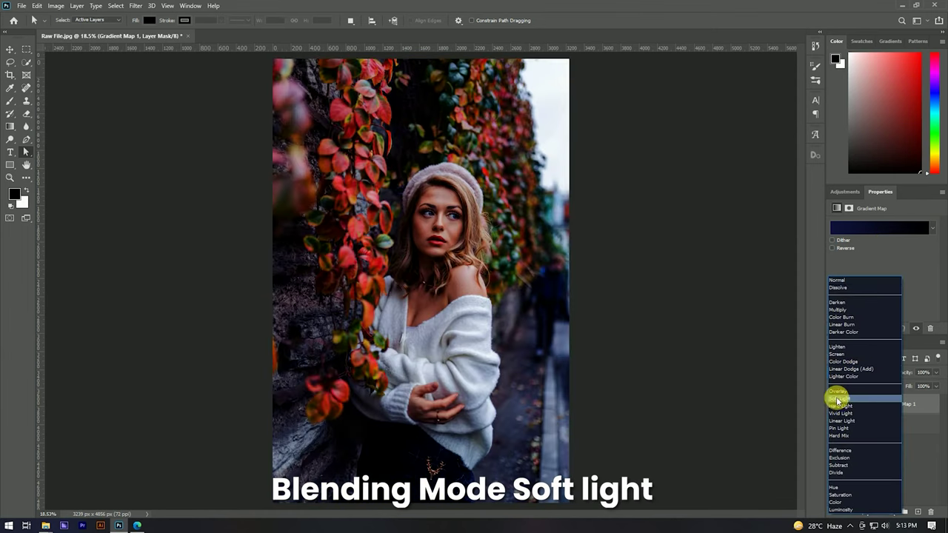
{"action": "left_click", "coordinate": [842, 400]}
Lower the gradient layer to 90% fill and 50% opacity, then toggle it to compare.
{"action": "left_click_drag", "start_coordinate": [904, 386], "coordinate": [907, 386]}
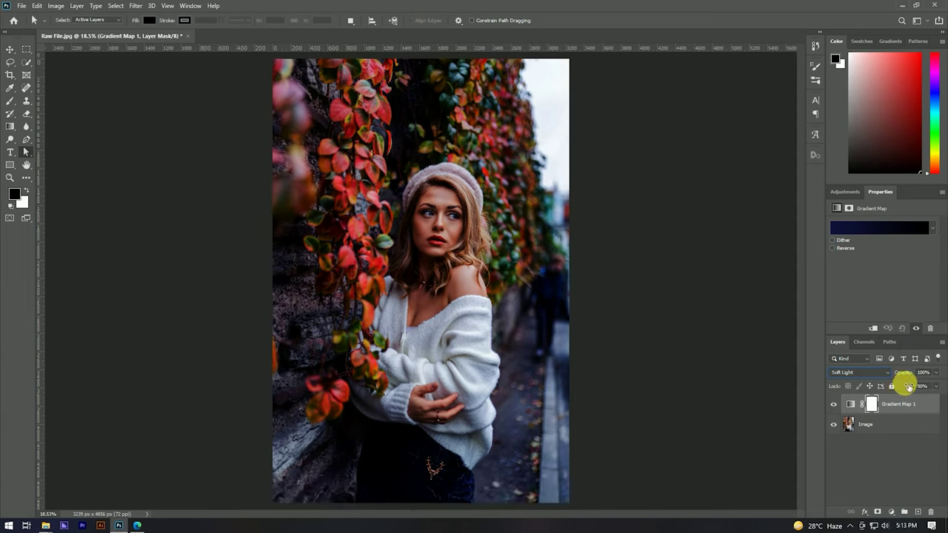
{"action": "left_click_drag", "start_coordinate": [910, 376], "coordinate": [899, 376]}
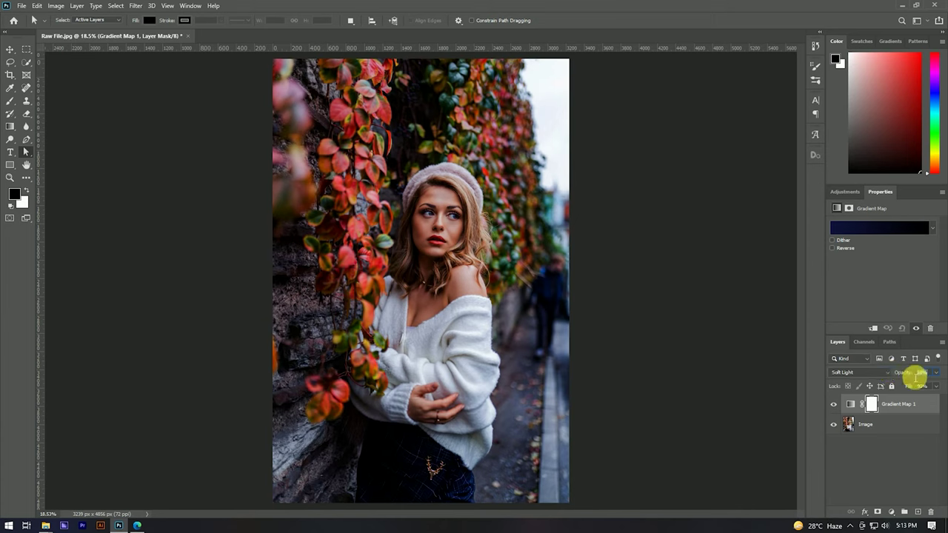
{"action": "left_click_drag", "start_coordinate": [918, 375], "coordinate": [915, 377]}
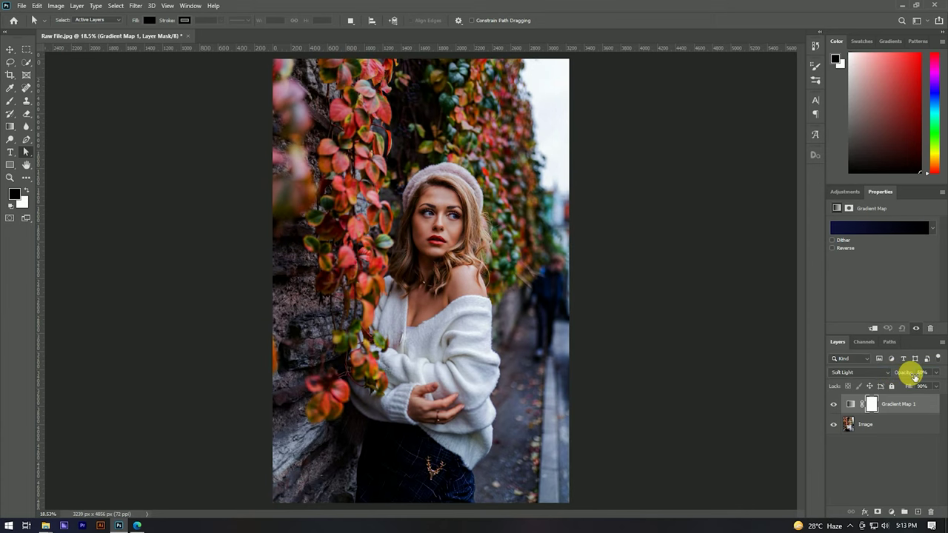
{"action": "left_click", "coordinate": [833, 404]}
{"action": "left_click", "coordinate": [833, 404]}
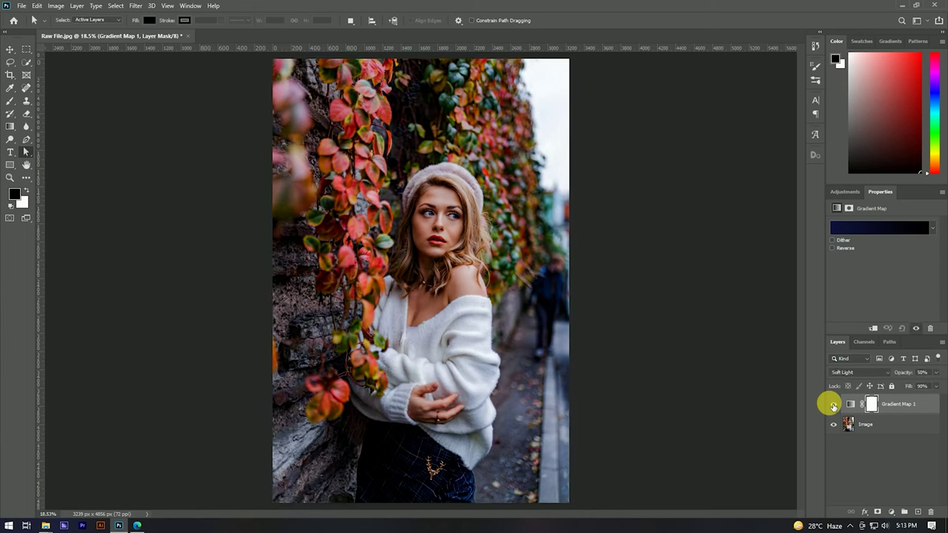
Target the Gradient Map 1 adjustment and open its navy-to-black gradient in the Gradient Editor.
{"action": "left_click", "coordinate": [922, 404]}
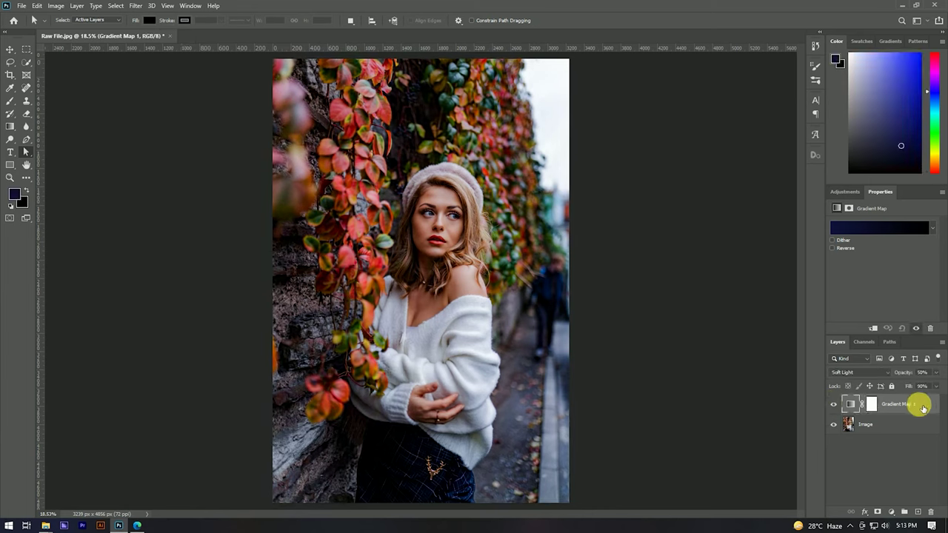
{"action": "left_click", "coordinate": [873, 404]}
{"action": "left_click", "coordinate": [849, 404]}
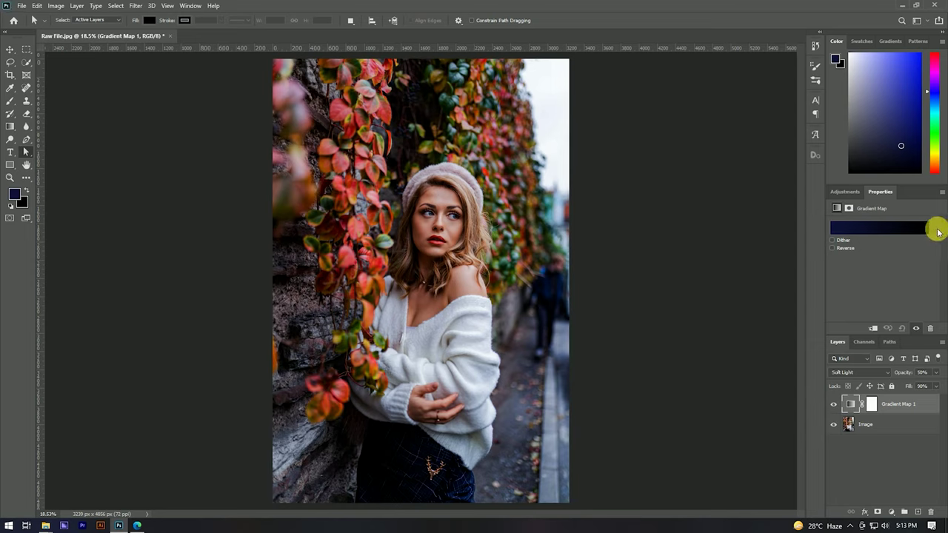
{"action": "left_click", "coordinate": [933, 228]}
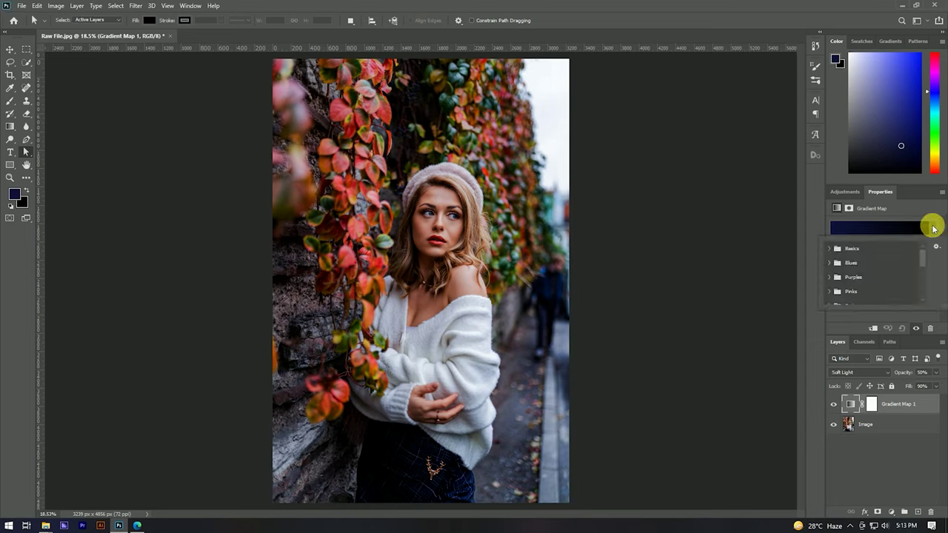
{"action": "left_click", "coordinate": [831, 263]}
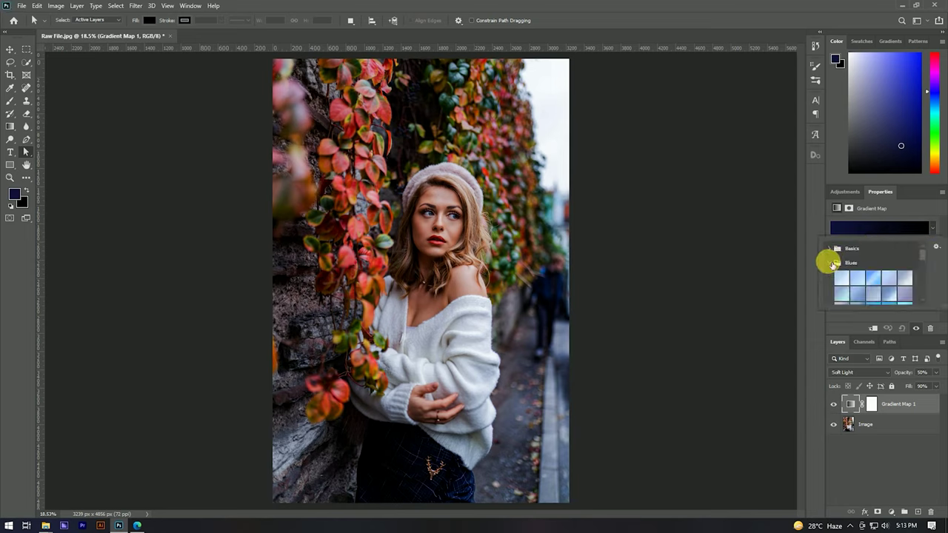
{"action": "left_click", "coordinate": [889, 228]}
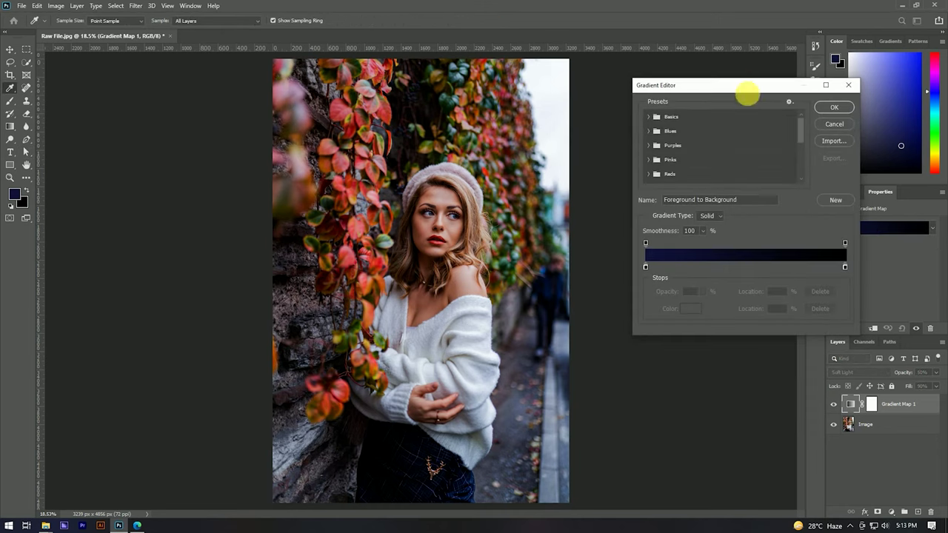
Set the gradient's left stop to a salmon tone sampled from the photo.
{"action": "left_click_drag", "start_coordinate": [733, 94], "coordinate": [682, 70]}
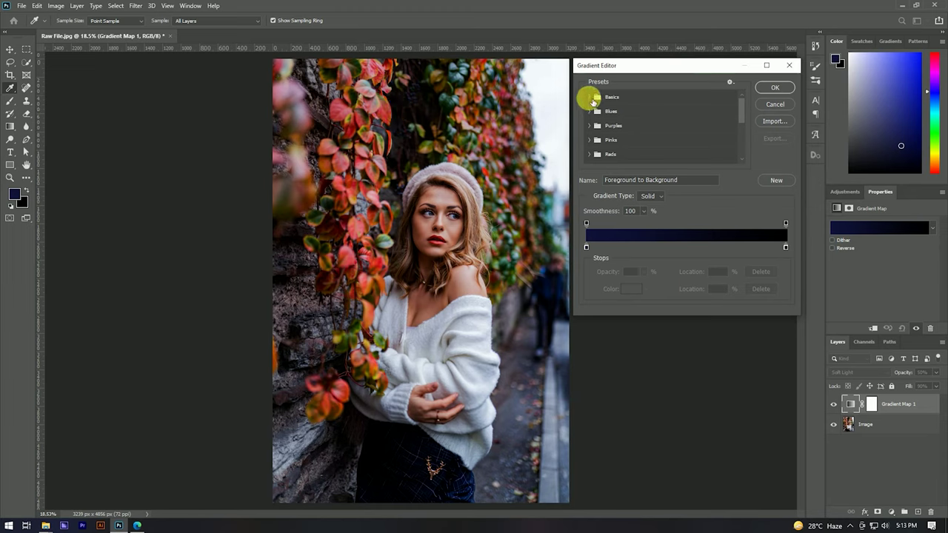
{"action": "double_click", "coordinate": [586, 245]}
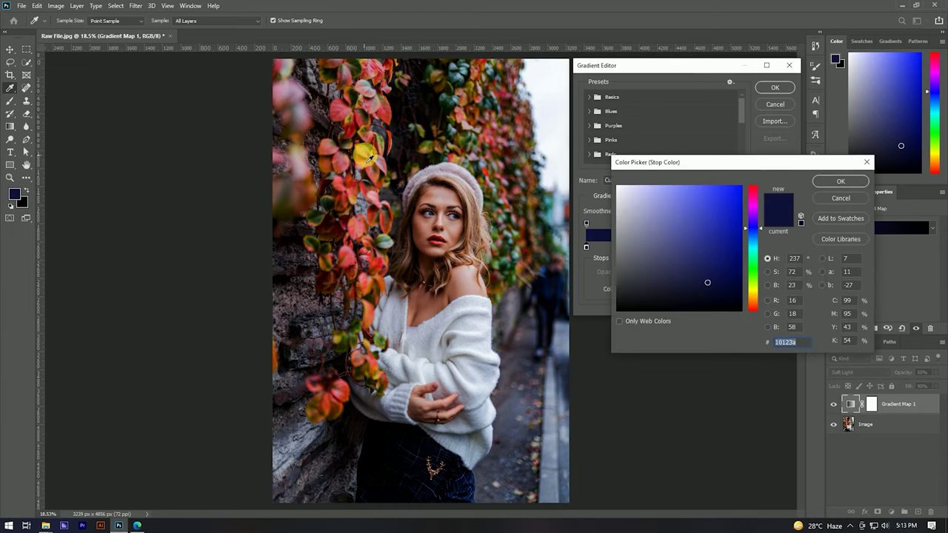
{"action": "left_click", "coordinate": [361, 88]}
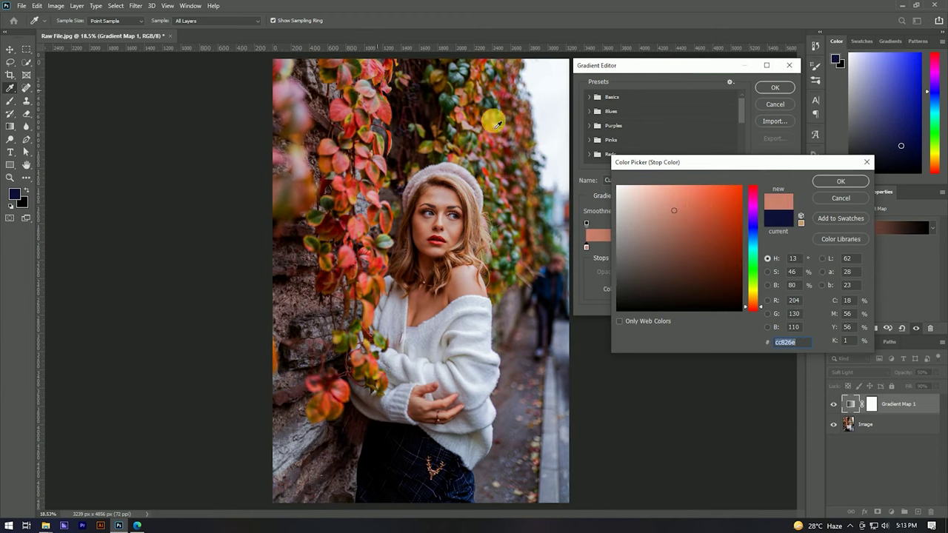
{"action": "left_click_drag", "start_coordinate": [683, 206], "coordinate": [680, 186]}
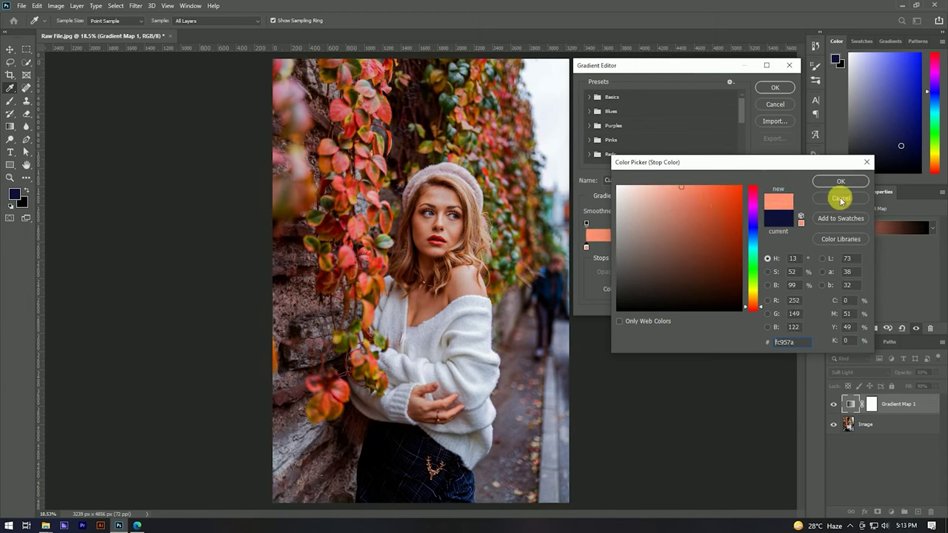
{"action": "left_click", "coordinate": [835, 183]}
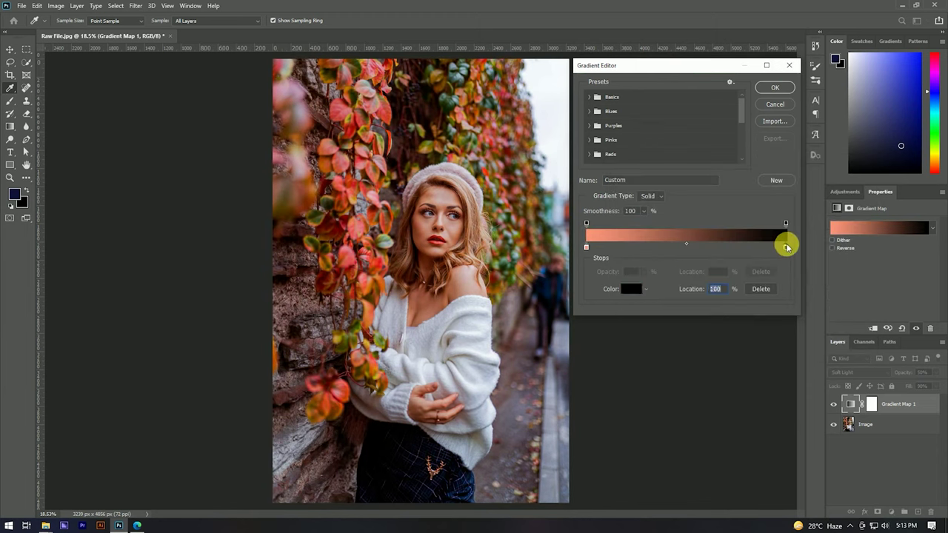
Set the right stop to bright red f41000, apply the gradient, and reopen it for editing.
{"action": "double_click", "coordinate": [787, 247]}
{"action": "left_click", "coordinate": [343, 382]}
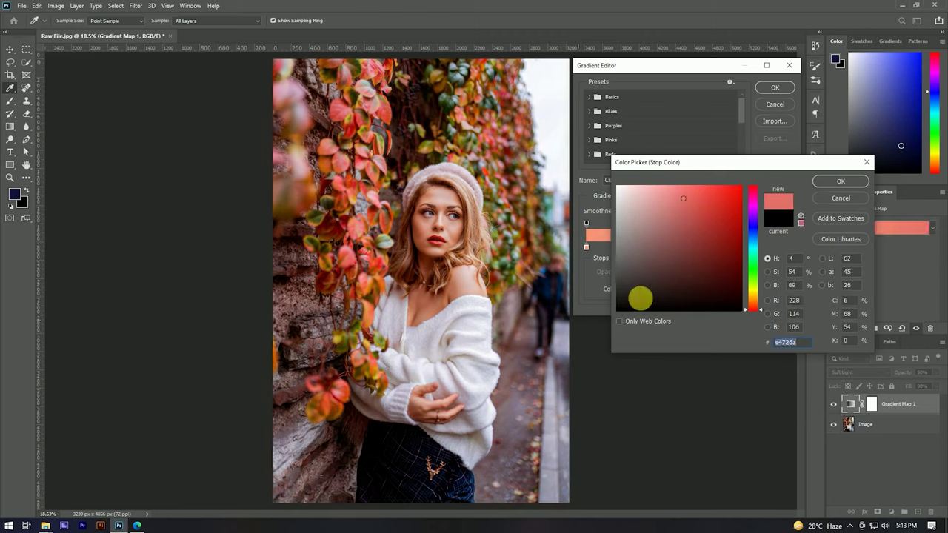
{"action": "left_click_drag", "start_coordinate": [641, 298], "coordinate": [754, 193]}
{"action": "left_click", "coordinate": [841, 185]}
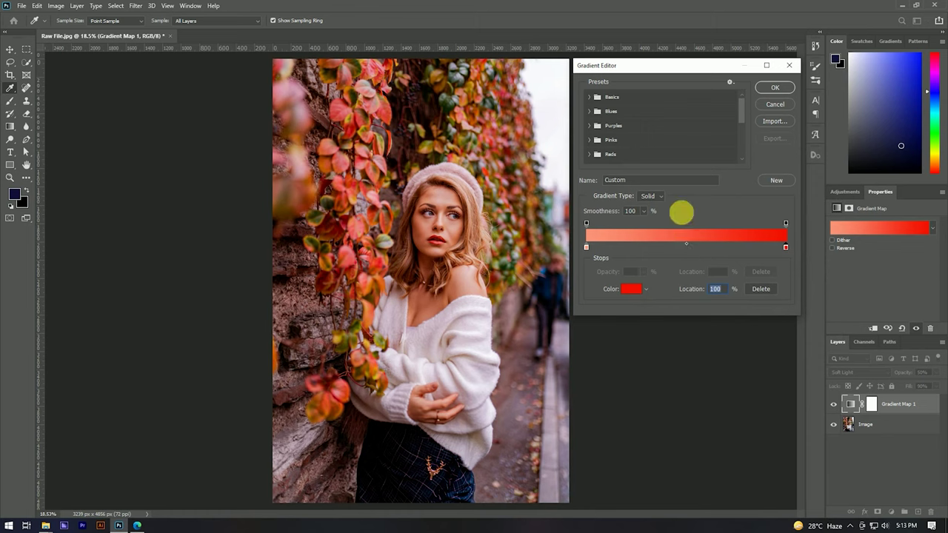
{"action": "left_click", "coordinate": [775, 87]}
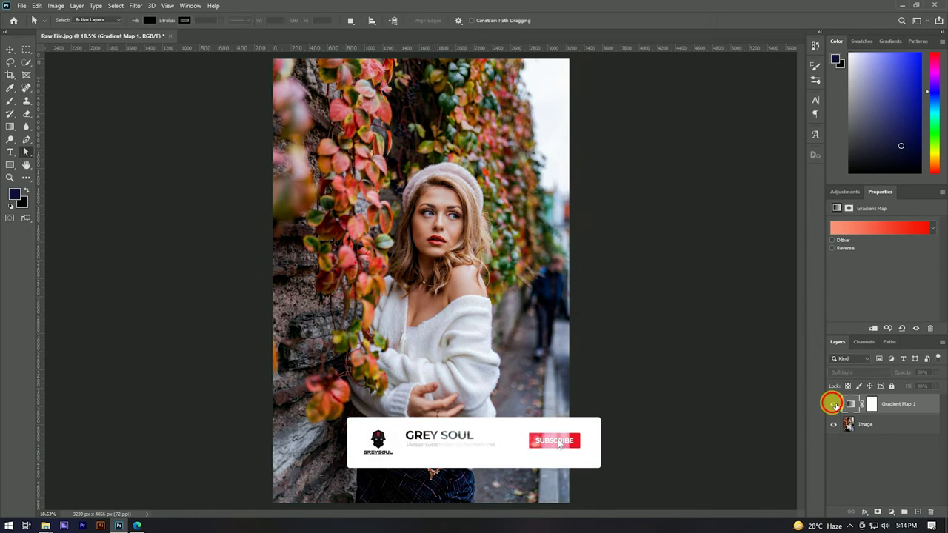
{"action": "left_click", "coordinate": [837, 405]}
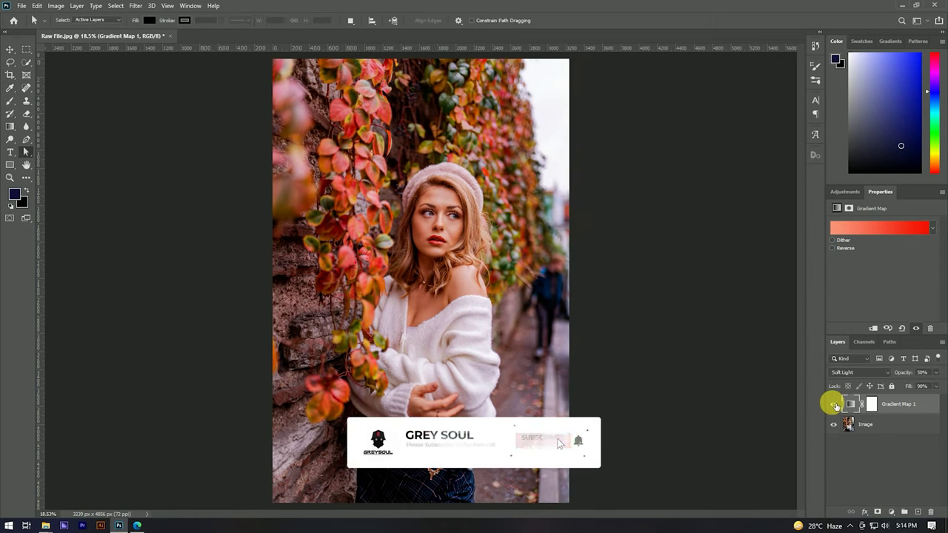
{"action": "left_click", "coordinate": [869, 231]}
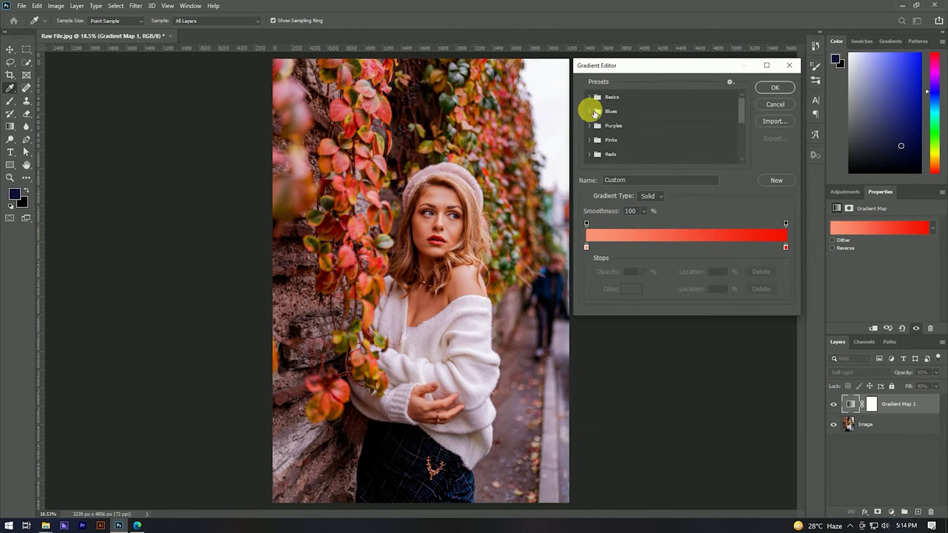
Preview the Blues gradient presets, Blue_01 through Blue_14, on the portrait.
{"action": "left_click", "coordinate": [594, 112]}
{"action": "left_click", "coordinate": [610, 130]}
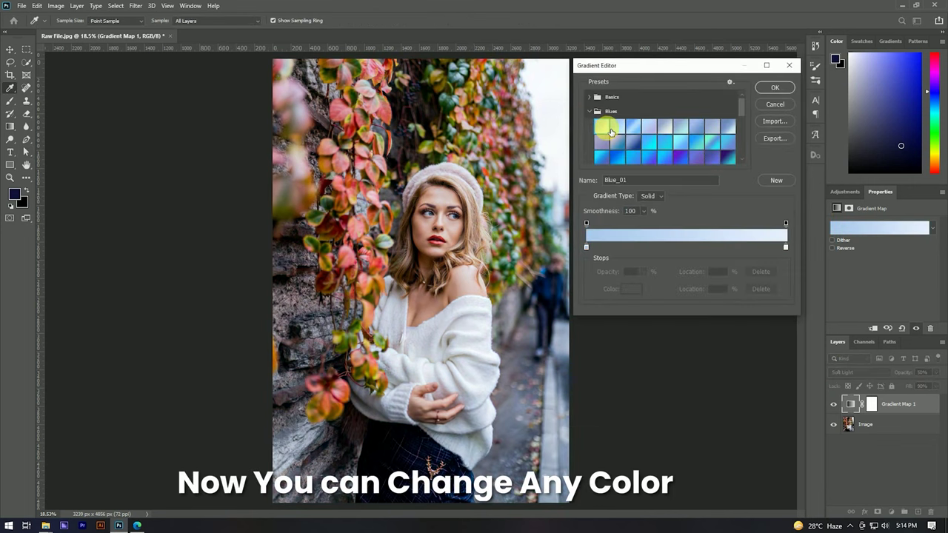
{"action": "left_click", "coordinate": [624, 133]}
{"action": "left_click", "coordinate": [660, 131]}
{"action": "left_click", "coordinate": [675, 134]}
{"action": "left_click", "coordinate": [682, 132]}
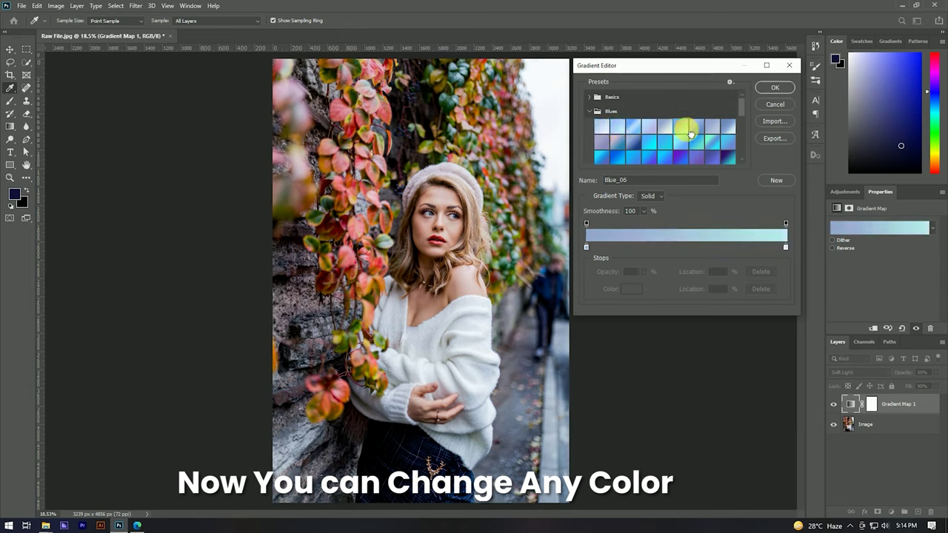
{"action": "left_click", "coordinate": [704, 134]}
{"action": "left_click", "coordinate": [695, 140]}
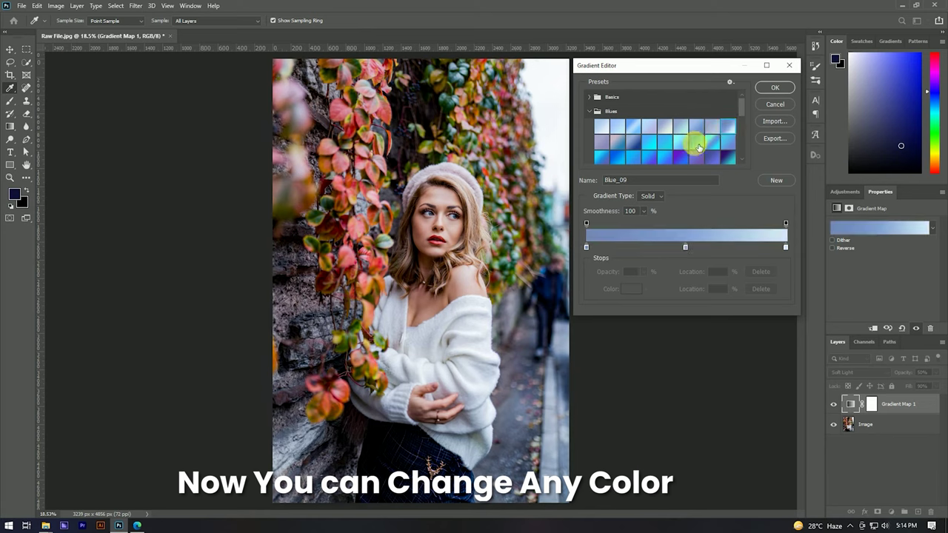
{"action": "left_click", "coordinate": [603, 143]}
{"action": "left_click", "coordinate": [623, 145]}
{"action": "left_click", "coordinate": [646, 146]}
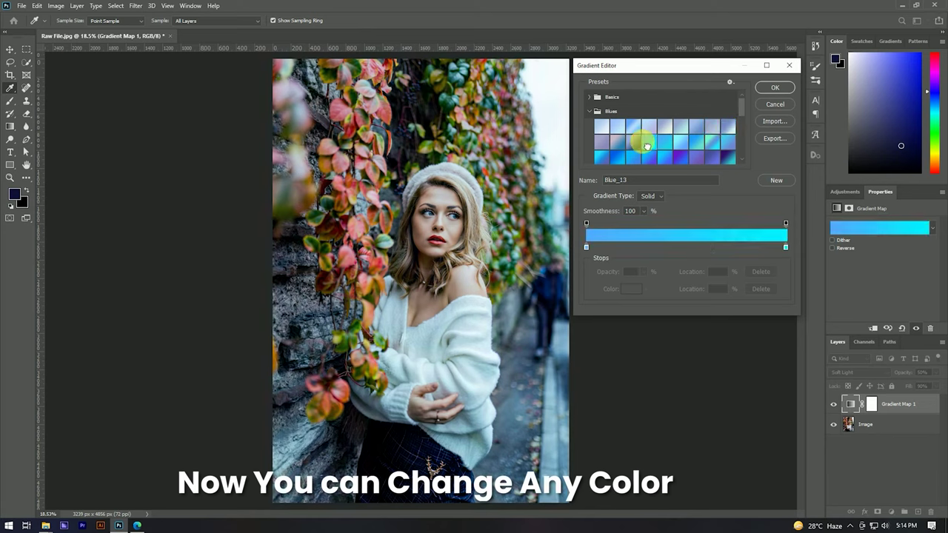
{"action": "left_click", "coordinate": [591, 111]}
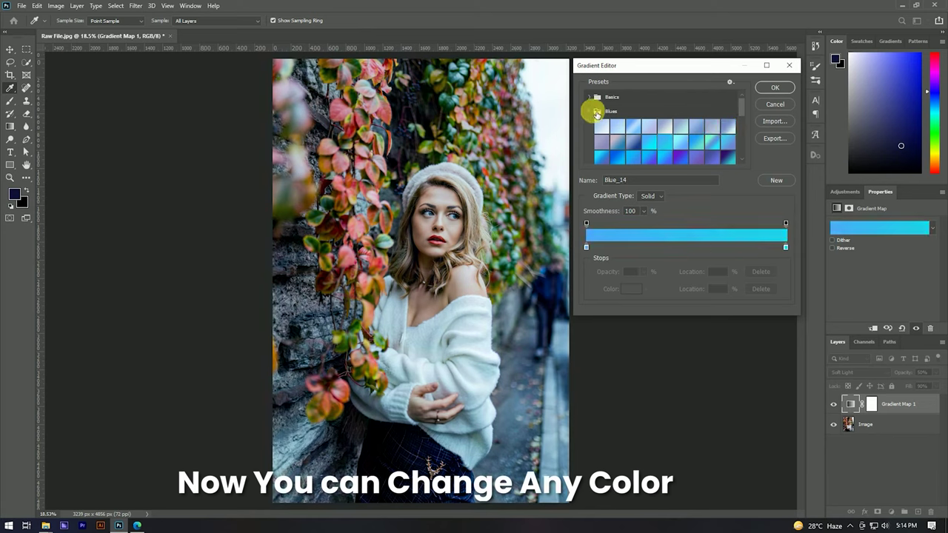
{"action": "left_click", "coordinate": [590, 125]}
Try the Purples presets and settle on the magenta-to-purple Purple_20 gradient.
{"action": "left_click", "coordinate": [629, 146]}
{"action": "left_click", "coordinate": [603, 143]}
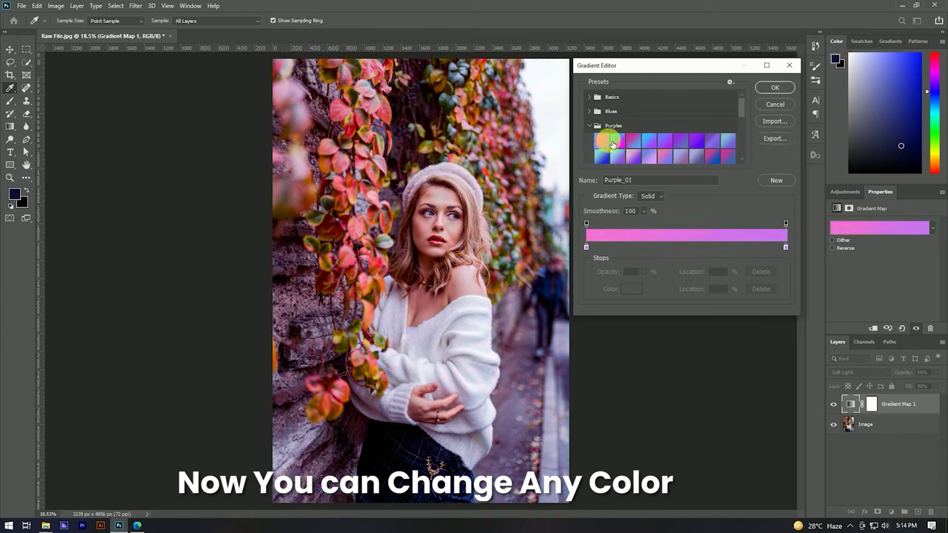
{"action": "left_click", "coordinate": [618, 144]}
{"action": "left_click", "coordinate": [635, 143]}
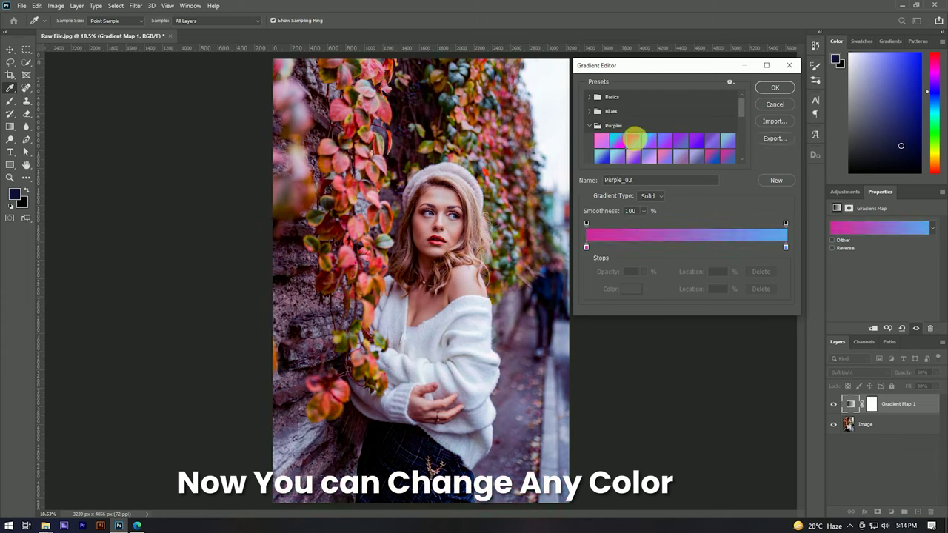
{"action": "left_click", "coordinate": [649, 142]}
{"action": "left_click", "coordinate": [665, 143]}
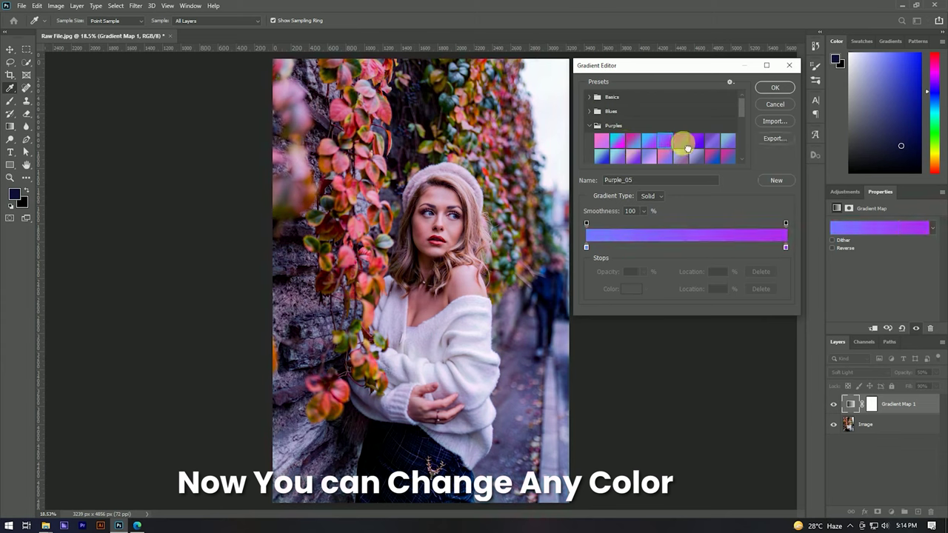
{"action": "left_click", "coordinate": [681, 143]}
{"action": "left_click", "coordinate": [712, 156]}
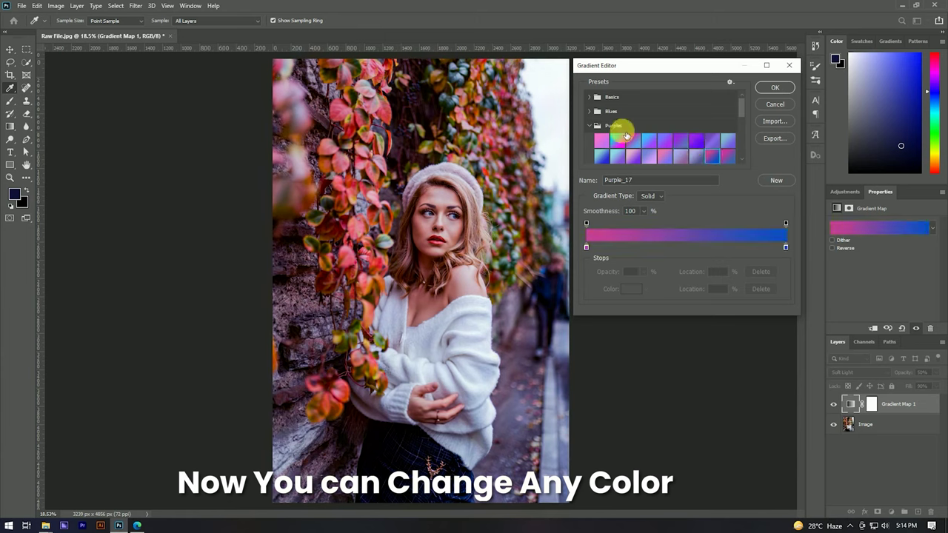
{"action": "scroll", "coordinate": [625, 137], "scroll_direction": "down", "scroll_amount": 1}
{"action": "left_click", "coordinate": [612, 154]}
{"action": "left_click", "coordinate": [619, 160]}
{"action": "left_click", "coordinate": [590, 109]}
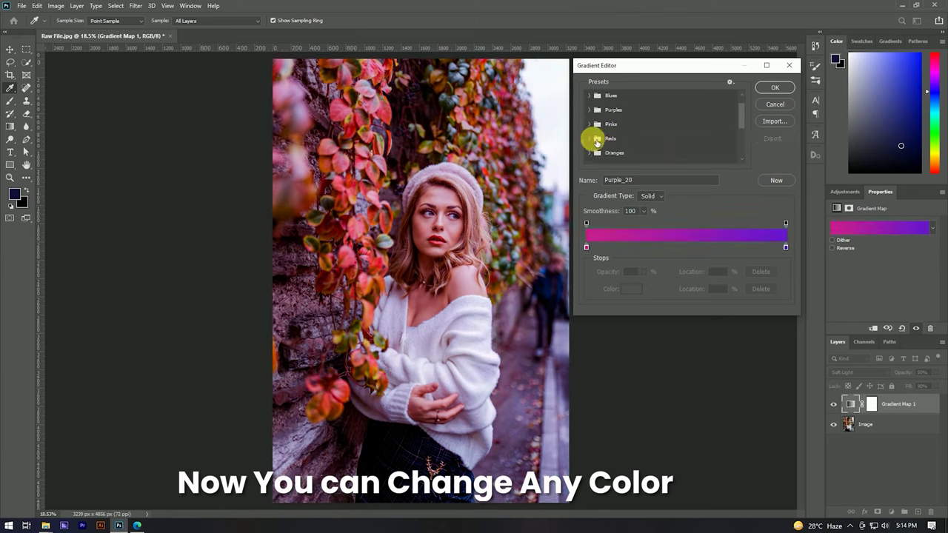
Preview the Pinks presets Pink_01, Pink_03, Pink_13, Pink_05 and Pink_17.
{"action": "left_click", "coordinate": [591, 124]}
{"action": "left_click", "coordinate": [604, 140]}
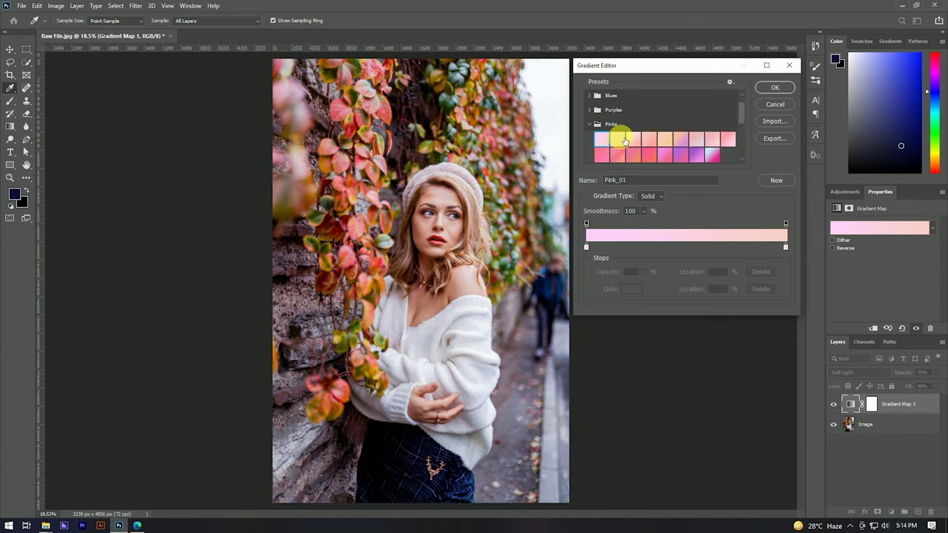
{"action": "left_click", "coordinate": [634, 140]}
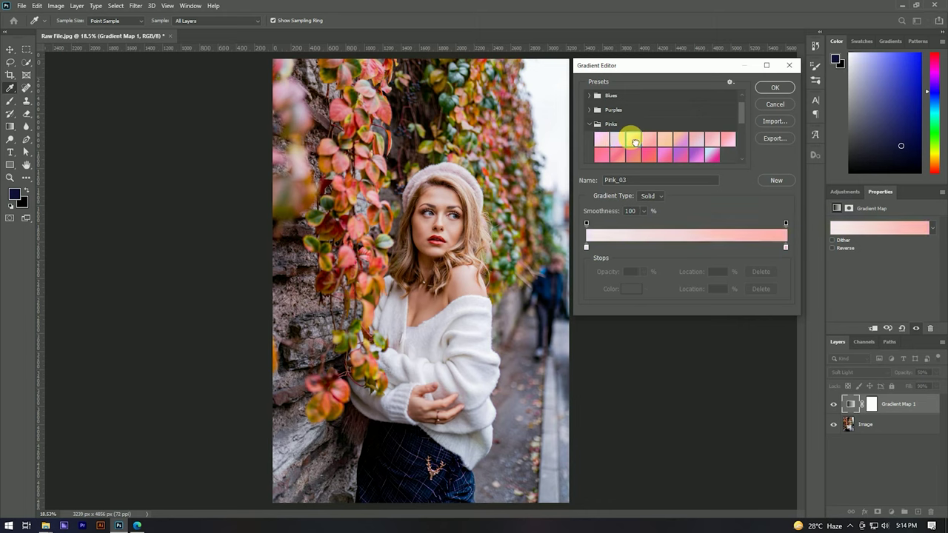
{"action": "left_click", "coordinate": [649, 155]}
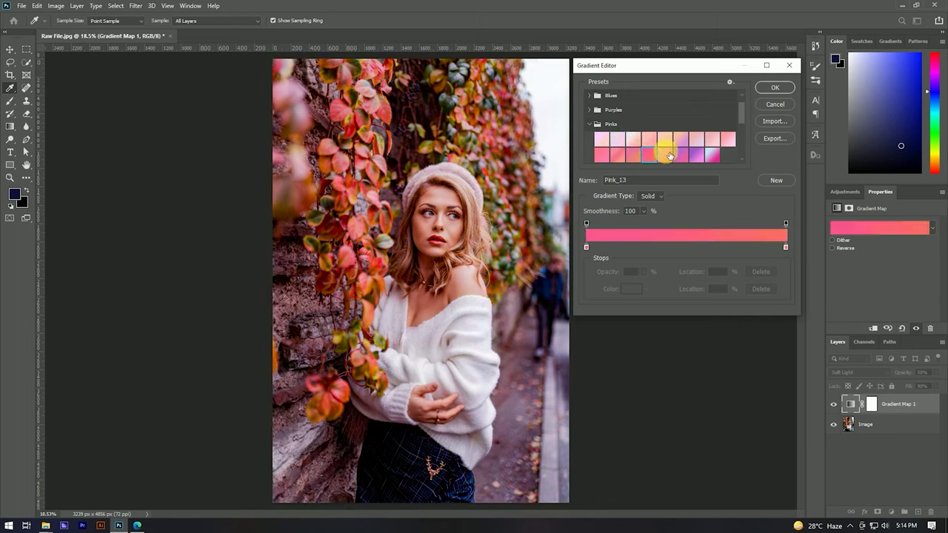
{"action": "left_click", "coordinate": [665, 141]}
{"action": "left_click", "coordinate": [709, 155]}
{"action": "left_click", "coordinate": [595, 128]}
Preview the Reds presets Red_02, Red_05 and Red_06 on the portrait.
{"action": "left_click", "coordinate": [597, 138]}
{"action": "scroll", "coordinate": [599, 136], "scroll_direction": "down", "scroll_amount": 1}
{"action": "left_click", "coordinate": [617, 146]}
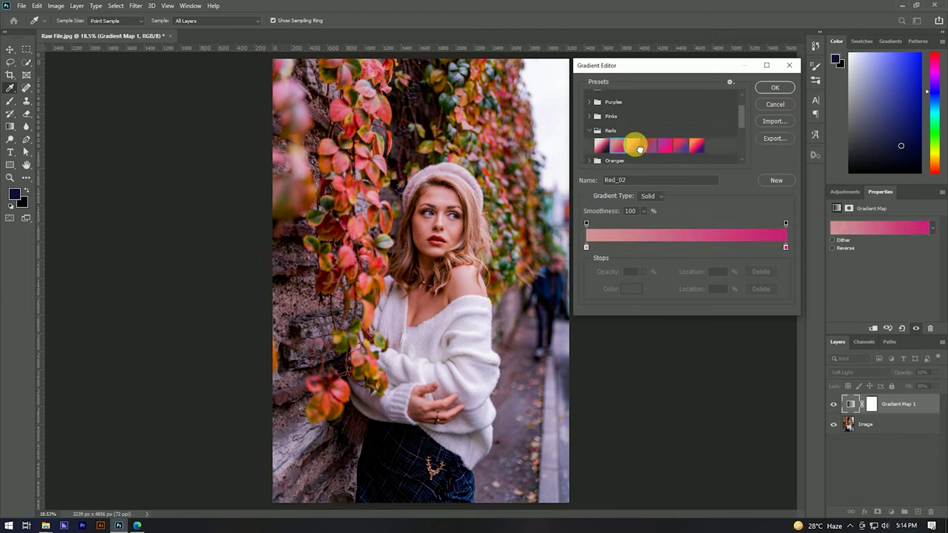
{"action": "left_click", "coordinate": [660, 148]}
{"action": "left_click", "coordinate": [679, 146]}
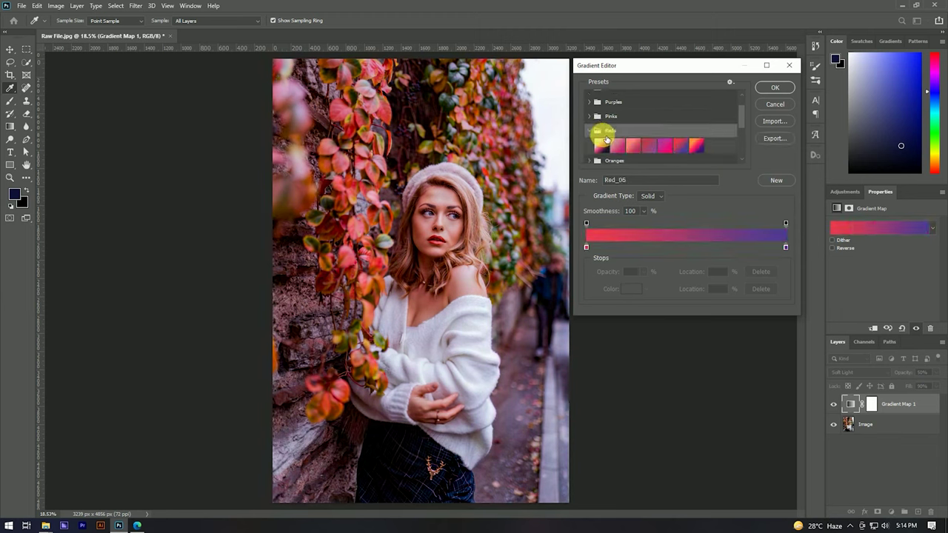
{"action": "left_click", "coordinate": [608, 131]}
{"action": "scroll", "coordinate": [600, 133], "scroll_direction": "down", "scroll_amount": 1}
Preview the Oranges presets from Orange_01 through the coral Orange_09.
{"action": "left_click", "coordinate": [589, 128]}
{"action": "left_click", "coordinate": [602, 144]}
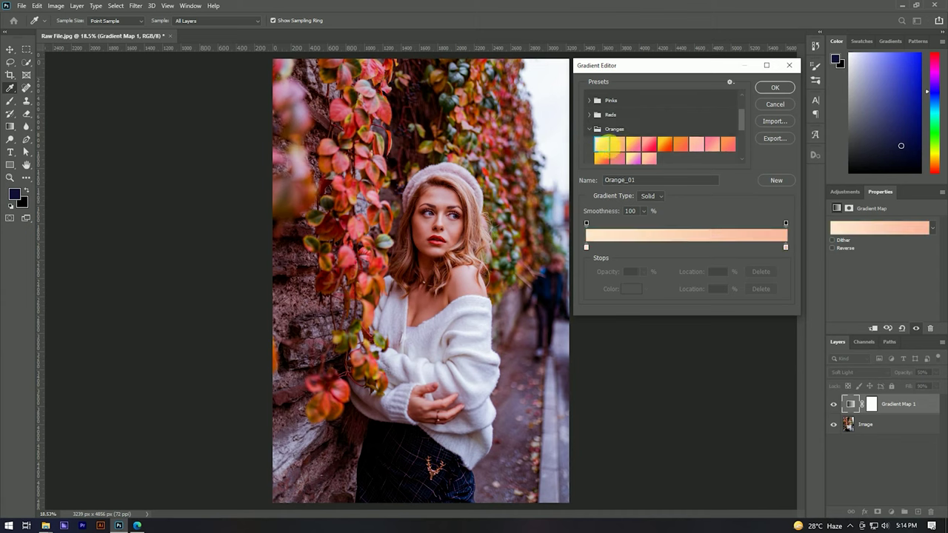
{"action": "left_click", "coordinate": [639, 148]}
{"action": "left_click", "coordinate": [649, 146]}
{"action": "left_click", "coordinate": [665, 147]}
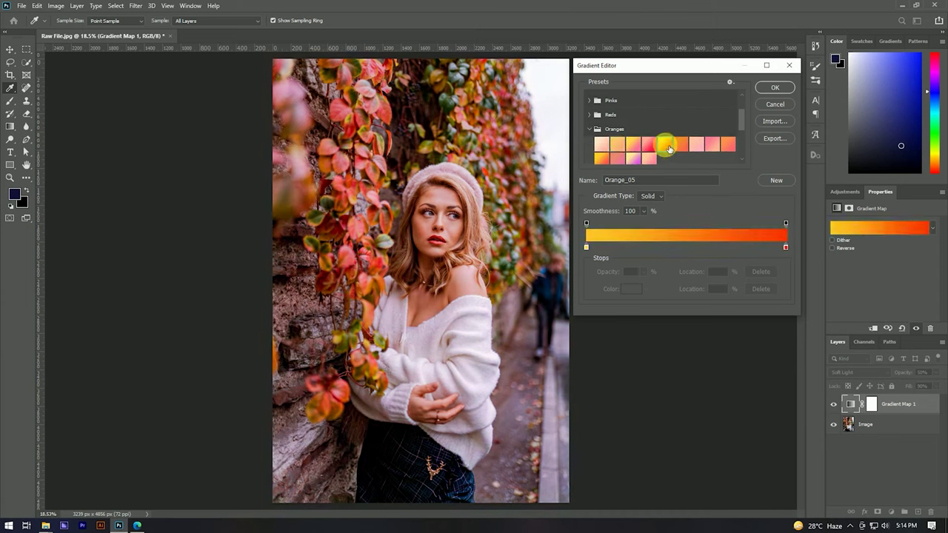
{"action": "left_click", "coordinate": [686, 147]}
{"action": "left_click", "coordinate": [697, 146]}
{"action": "left_click", "coordinate": [713, 146]}
{"action": "left_click", "coordinate": [728, 146]}
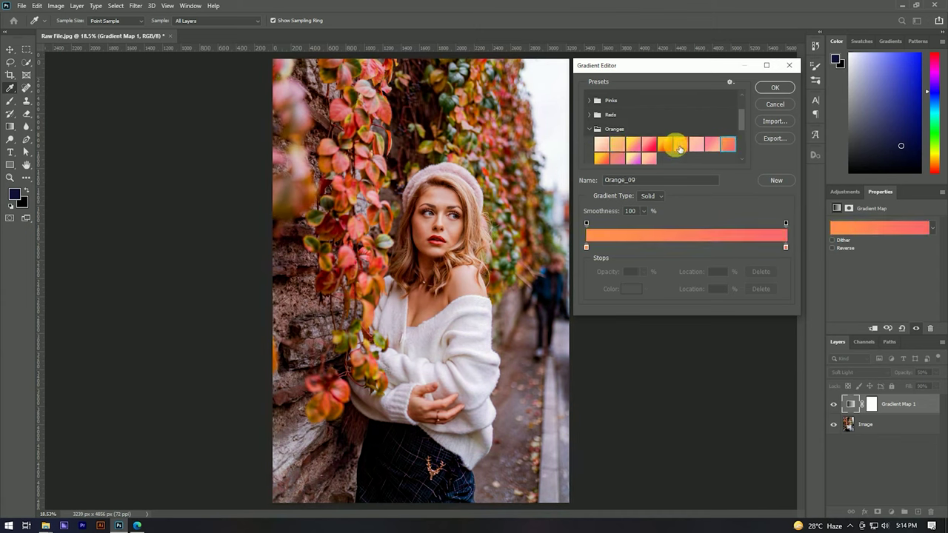
{"action": "left_click", "coordinate": [589, 129]}
Try the Greens presets and finish on the aqua-blue Green_09 gradient.
{"action": "left_click", "coordinate": [593, 148]}
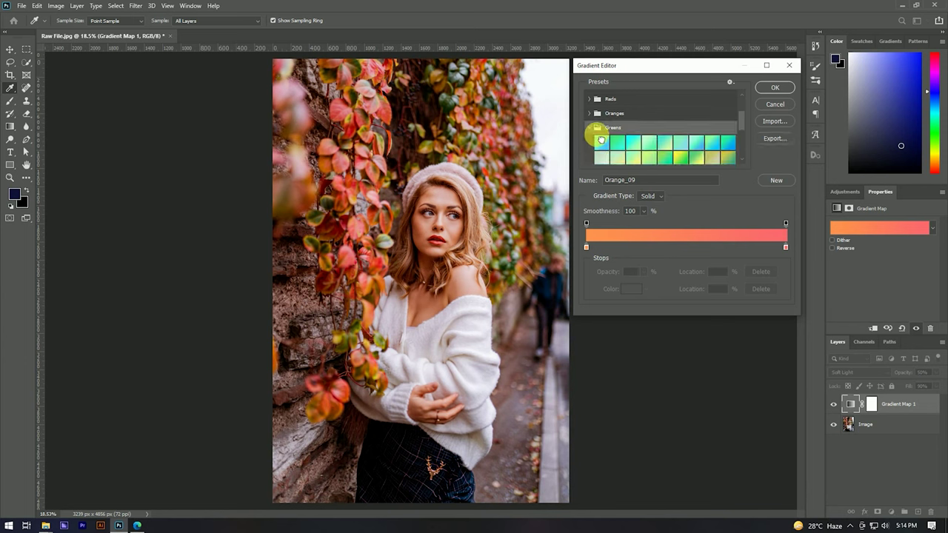
{"action": "left_click", "coordinate": [602, 146]}
{"action": "left_click", "coordinate": [622, 147]}
{"action": "left_click", "coordinate": [636, 143]}
{"action": "left_click", "coordinate": [649, 146]}
{"action": "left_click", "coordinate": [665, 146]}
{"action": "left_click", "coordinate": [680, 146]}
{"action": "left_click", "coordinate": [697, 146]}
{"action": "left_click", "coordinate": [712, 145]}
{"action": "left_click", "coordinate": [728, 146]}
{"action": "scroll", "coordinate": [729, 145], "scroll_direction": "down", "scroll_amount": 2}
{"action": "scroll", "coordinate": [624, 121], "scroll_direction": "down", "scroll_amount": 1}
{"action": "left_click", "coordinate": [589, 123]}
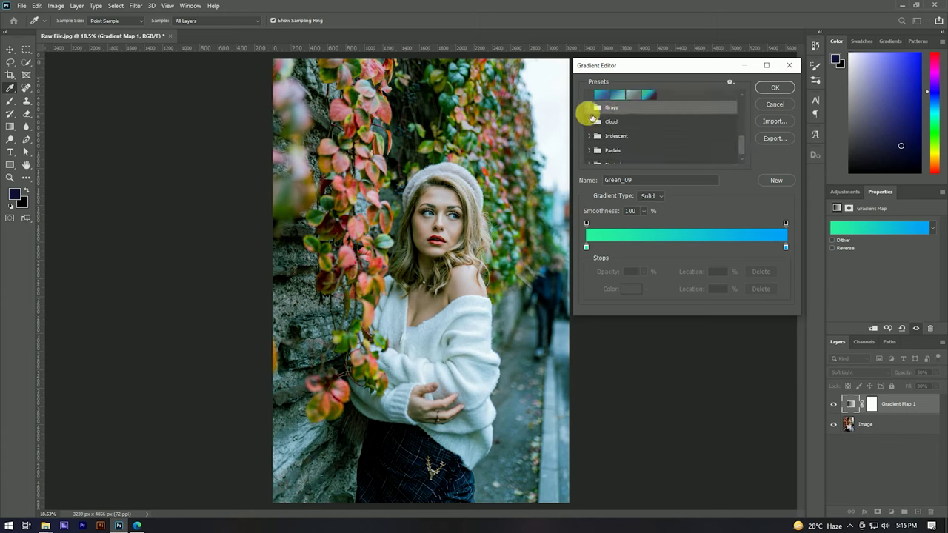
Preview the gray gradient presets, including Gray_02 and Gray_14, on the gradient map.
{"action": "left_click", "coordinate": [600, 125]}
{"action": "left_click", "coordinate": [619, 125]}
{"action": "left_click", "coordinate": [640, 124]}
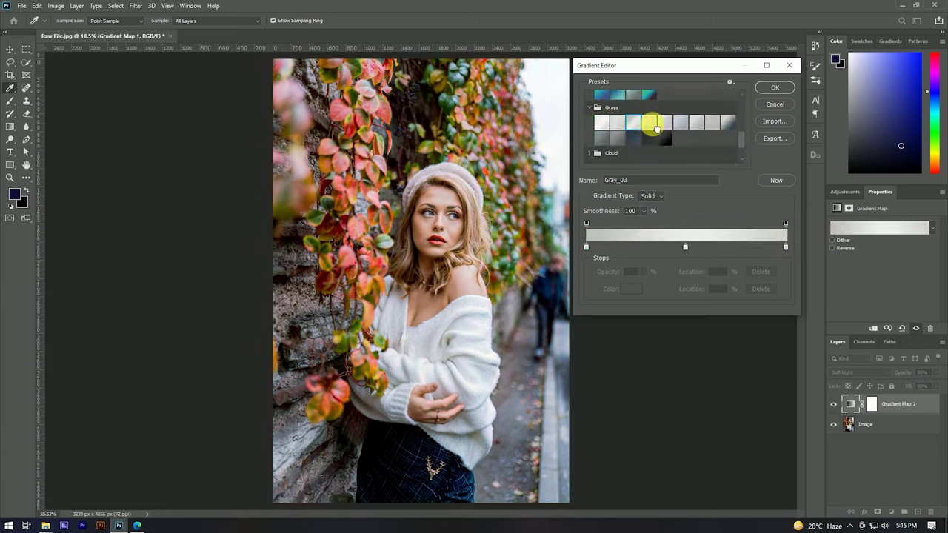
{"action": "left_click", "coordinate": [665, 137]}
{"action": "left_click", "coordinate": [704, 134]}
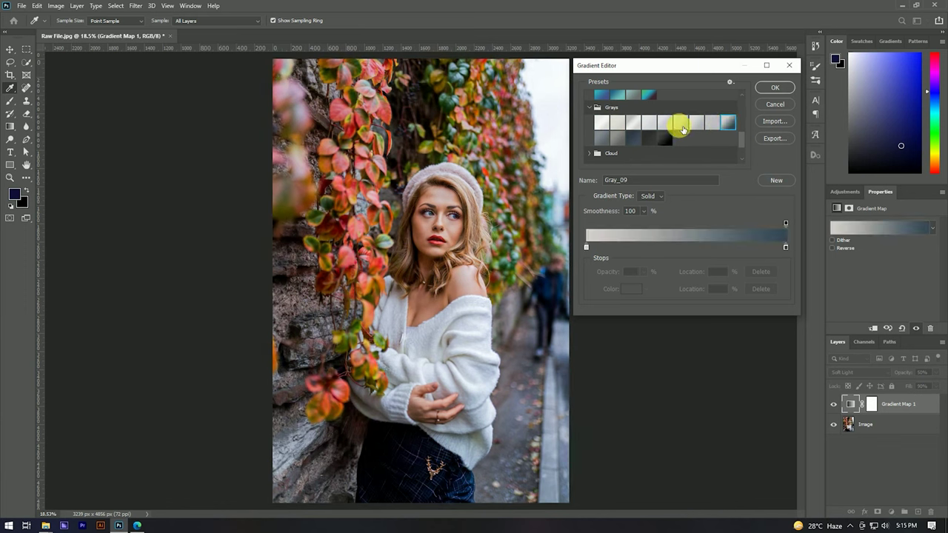
{"action": "left_click", "coordinate": [589, 107]}
Preview Cloud_01 and another cloud gradient preset.
{"action": "left_click", "coordinate": [589, 122]}
{"action": "left_click", "coordinate": [609, 137]}
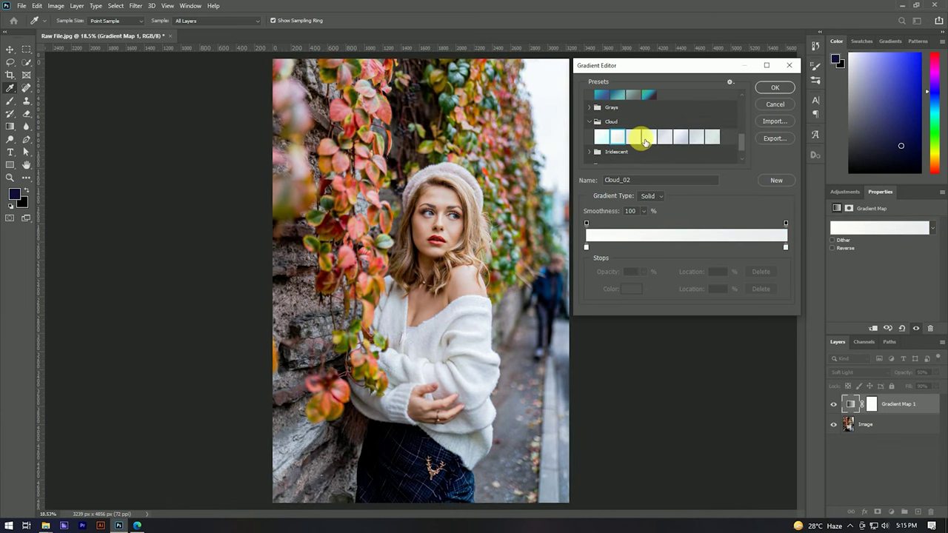
{"action": "left_click", "coordinate": [641, 138]}
{"action": "left_click", "coordinate": [589, 122]}
Try Iridescent_01, then the pink-to-blue Iridescent_15 gradient.
{"action": "left_click", "coordinate": [588, 136]}
{"action": "left_click", "coordinate": [619, 152]}
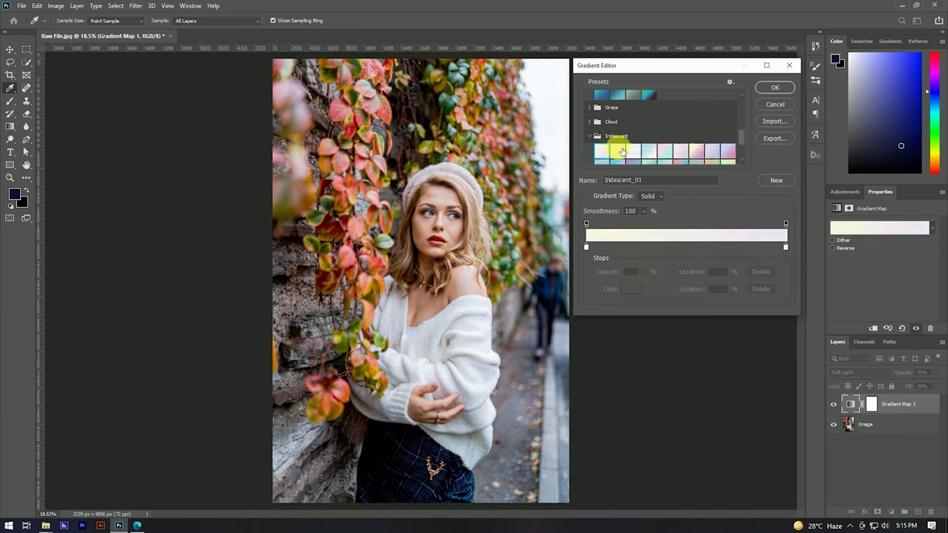
{"action": "scroll", "coordinate": [641, 155], "scroll_direction": "down", "scroll_amount": 1}
{"action": "left_click", "coordinate": [680, 157]}
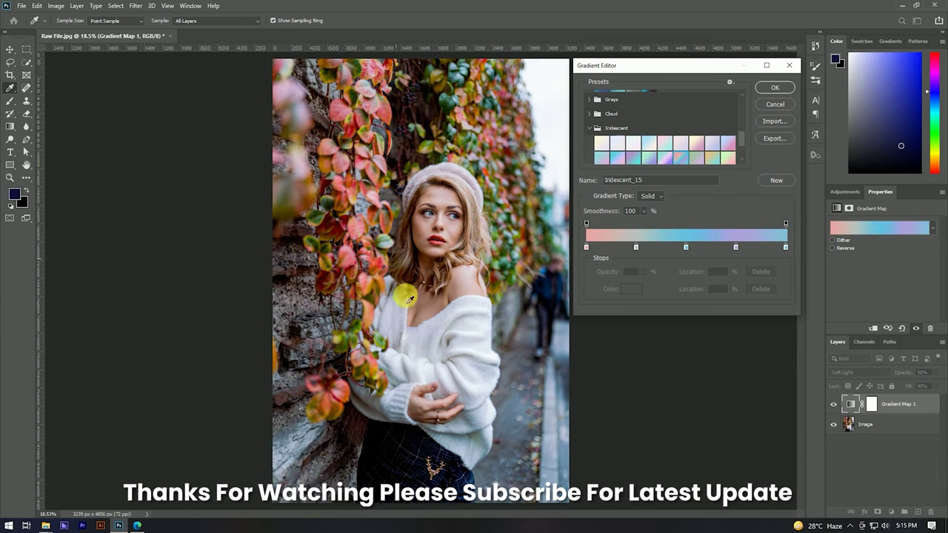
Compare Iridescent_16 through Iridescent_22, then return to Iridescent_15.
{"action": "scroll", "coordinate": [662, 164], "scroll_direction": "down", "scroll_amount": 1}
{"action": "left_click", "coordinate": [662, 151]}
{"action": "left_click", "coordinate": [682, 151]}
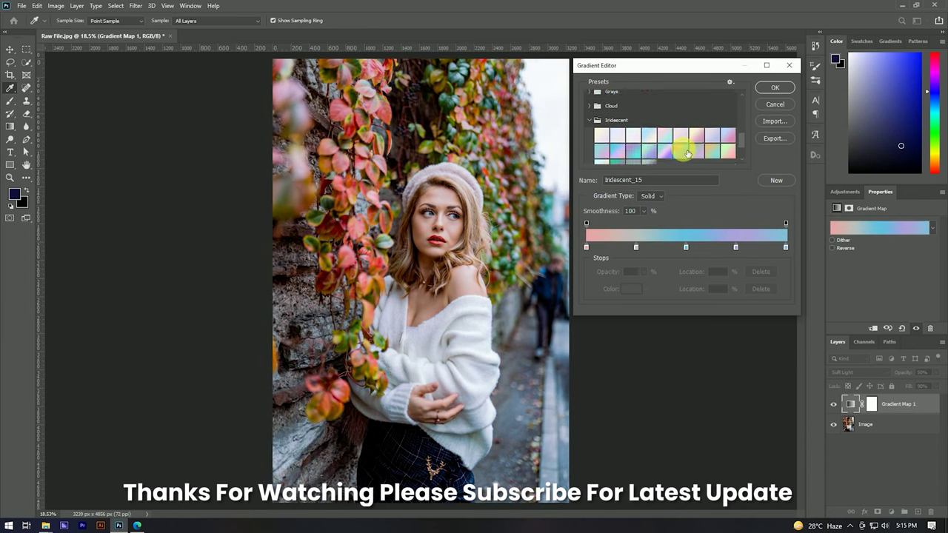
{"action": "left_click", "coordinate": [699, 152]}
{"action": "left_click", "coordinate": [714, 150]}
{"action": "left_click", "coordinate": [731, 153]}
{"action": "scroll", "coordinate": [704, 148], "scroll_direction": "down", "scroll_amount": 1}
{"action": "left_click", "coordinate": [601, 144]}
{"action": "left_click", "coordinate": [626, 146]}
{"action": "left_click", "coordinate": [635, 144]}
{"action": "left_click", "coordinate": [652, 145]}
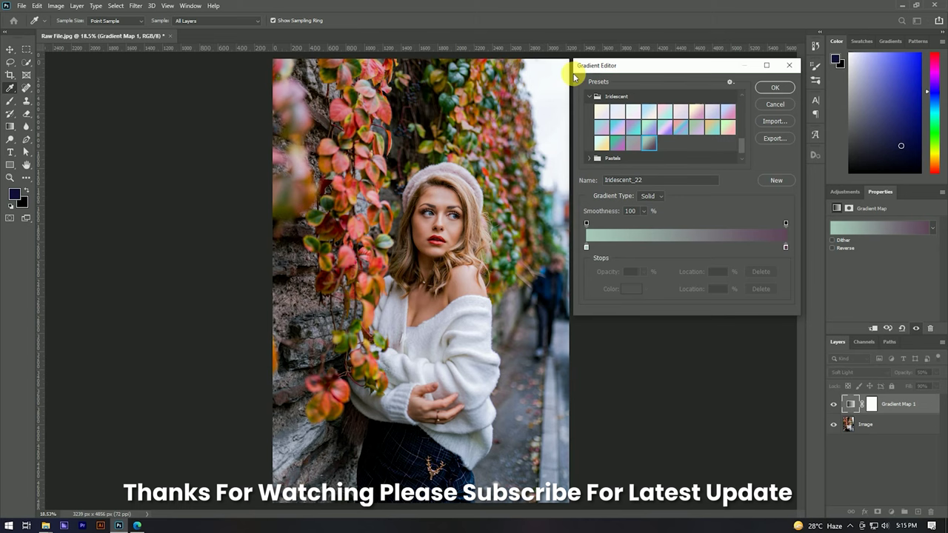
{"action": "left_click", "coordinate": [680, 126]}
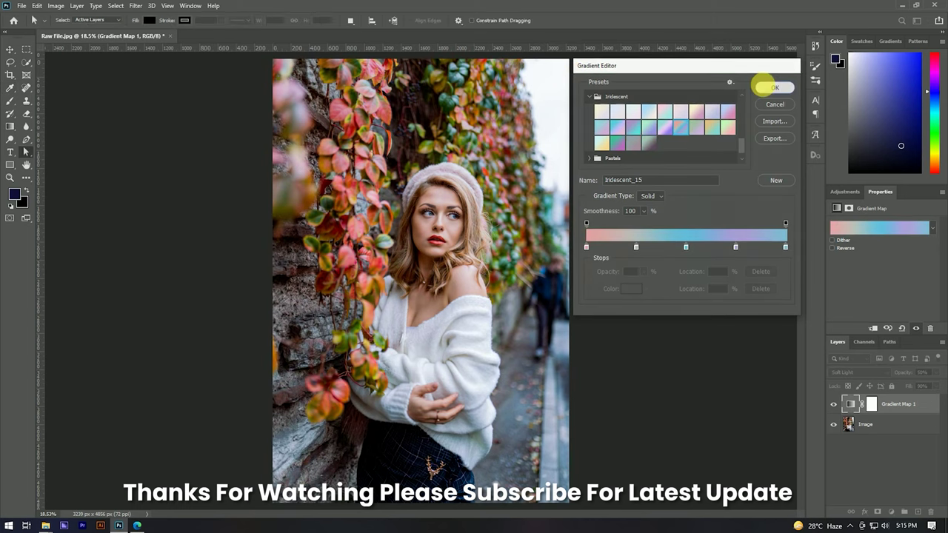
Confirm Iridescent_15 and set Gradient Map 1's opacity to 100%.
{"action": "left_click", "coordinate": [773, 87]}
{"action": "mouse_move", "coordinate": [919, 375]}
{"action": "left_mouse_down"}
{"action": "mouse_move", "coordinate": [888, 374]}
{"action": "mouse_move", "coordinate": [943, 375]}
{"action": "left_mouse_up"}
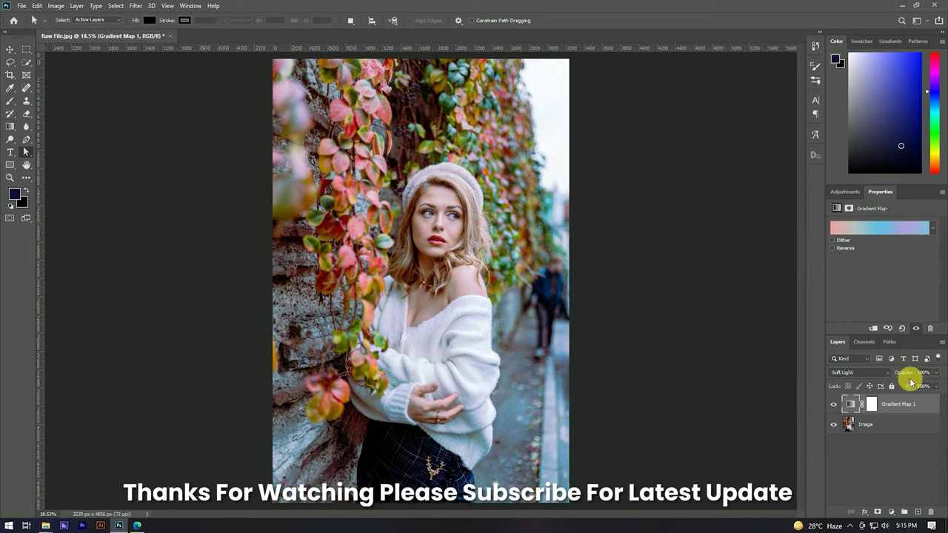
{"action": "left_click", "coordinate": [888, 458]}
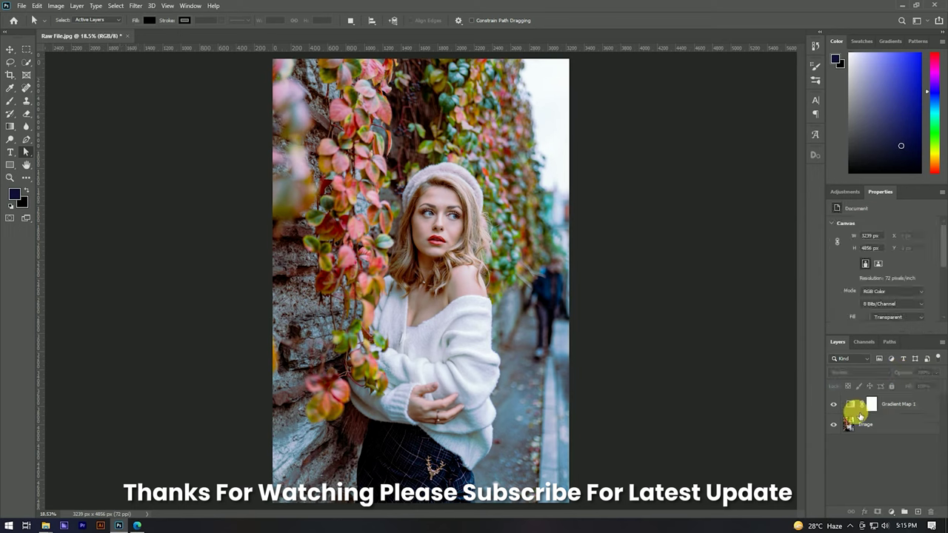
{"action": "scroll", "coordinate": [428, 206], "scroll_direction": "up", "scroll_amount": 2}
{"action": "scroll", "coordinate": [427, 205], "scroll_direction": "up", "scroll_amount": 2}
{"action": "scroll", "coordinate": [470, 231], "scroll_direction": "down", "scroll_amount": 1}
{"action": "left_click", "coordinate": [834, 406]}
{"action": "left_click", "coordinate": [834, 406]}
{"action": "left_click", "coordinate": [834, 406]}
{"action": "left_click", "coordinate": [834, 406]}
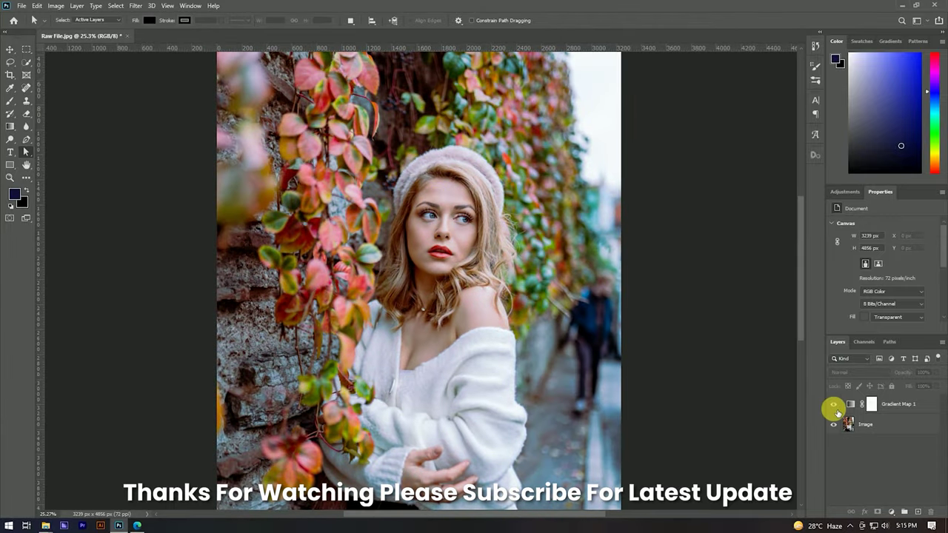
{"action": "scroll", "coordinate": [460, 237], "scroll_direction": "down", "scroll_amount": 1}
{"action": "scroll", "coordinate": [459, 237], "scroll_direction": "up", "scroll_amount": 2}
{"action": "scroll", "coordinate": [434, 178], "scroll_direction": "up", "scroll_amount": 2}
{"action": "scroll", "coordinate": [433, 181], "scroll_direction": "down", "scroll_amount": 2}
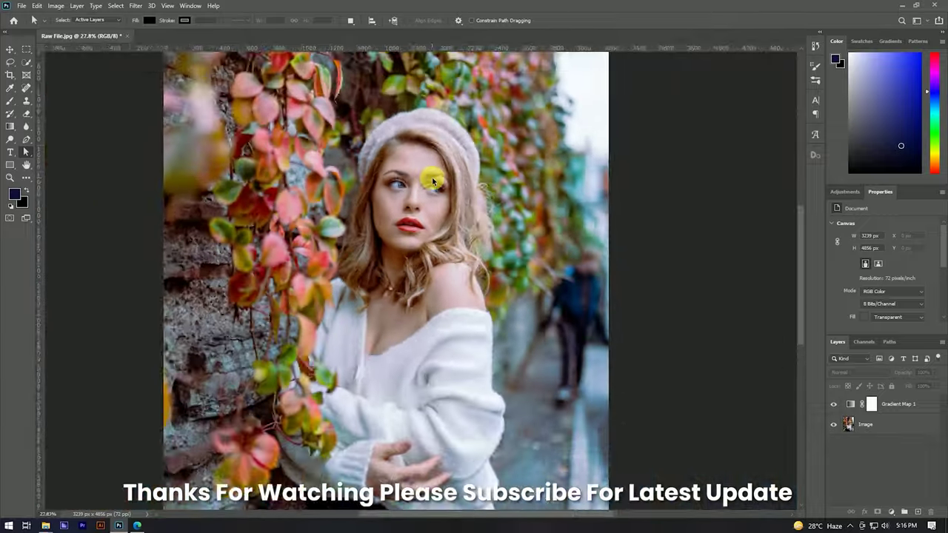